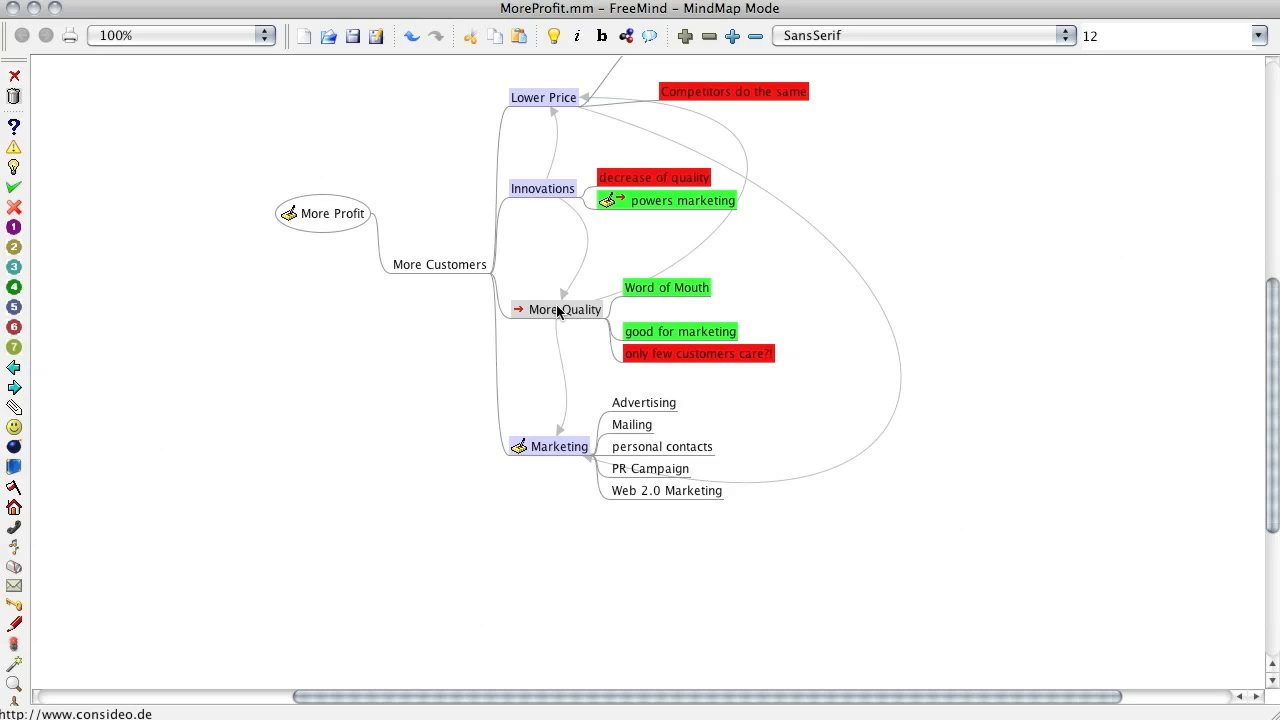
Read the notes of powers marketing, Marketing and More Profit, folding the Marketing branch's child ideas
click(640, 207)
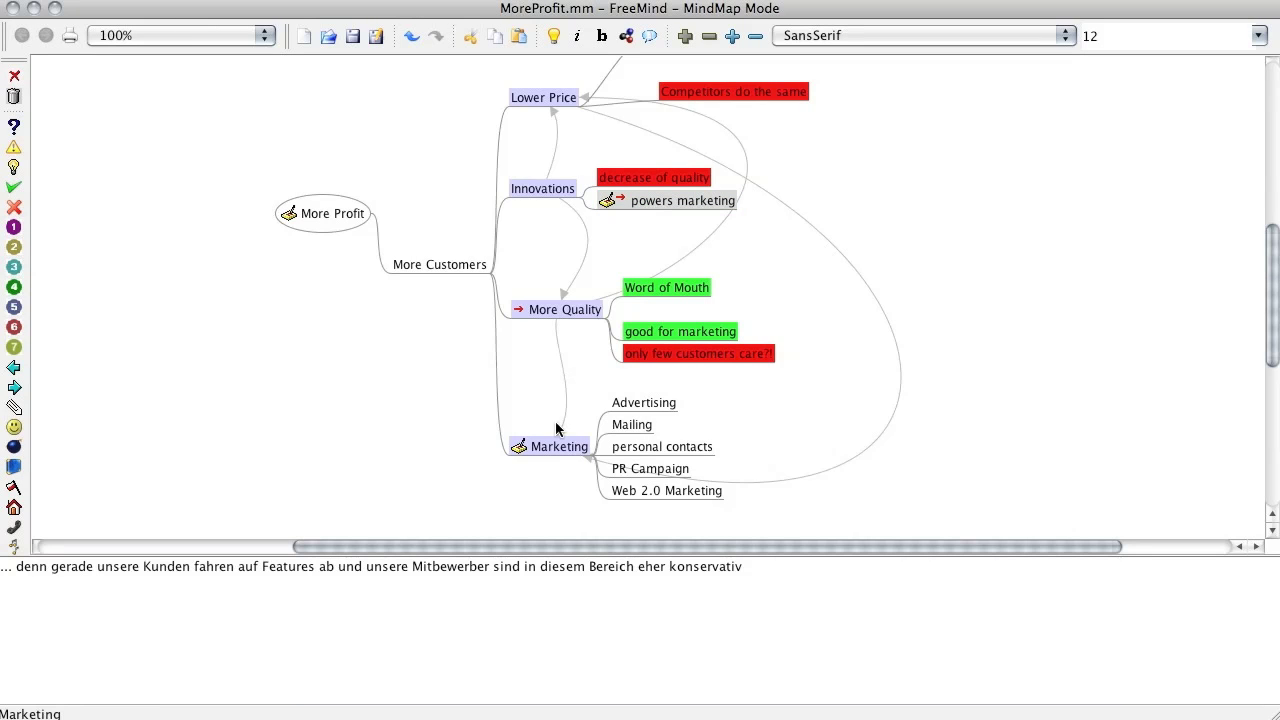
click(556, 447)
click(556, 447)
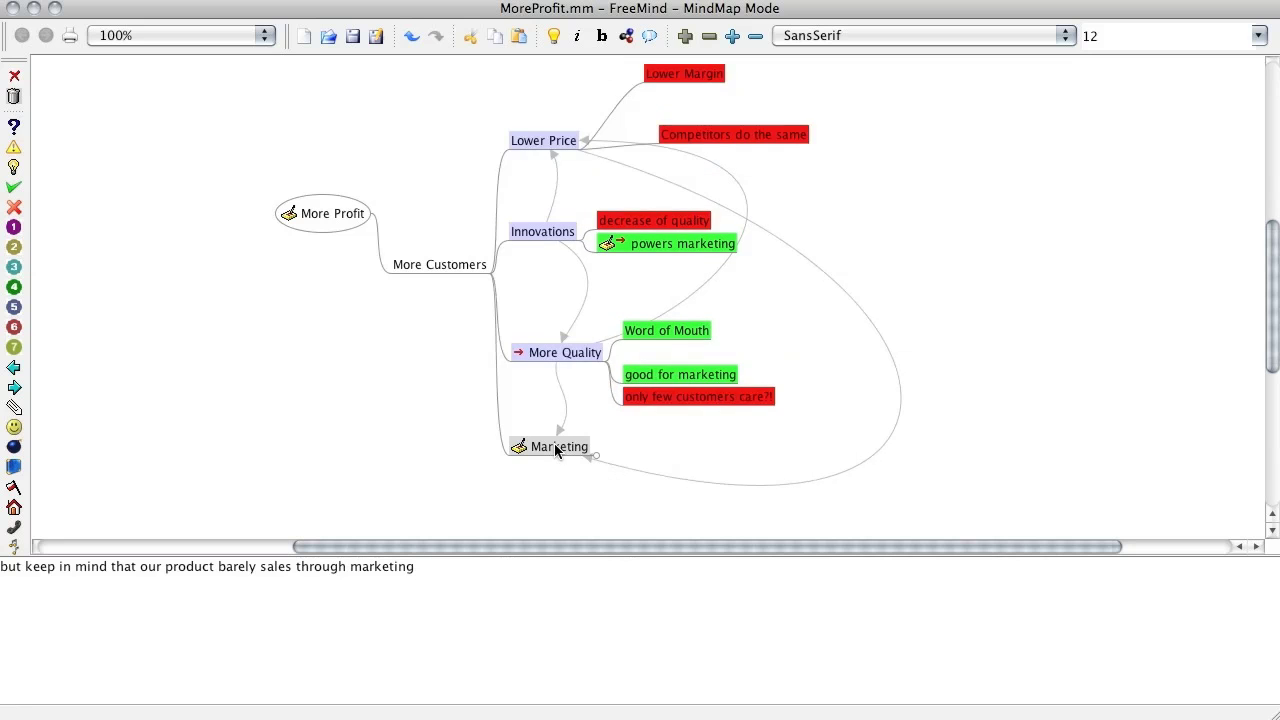
click(335, 213)
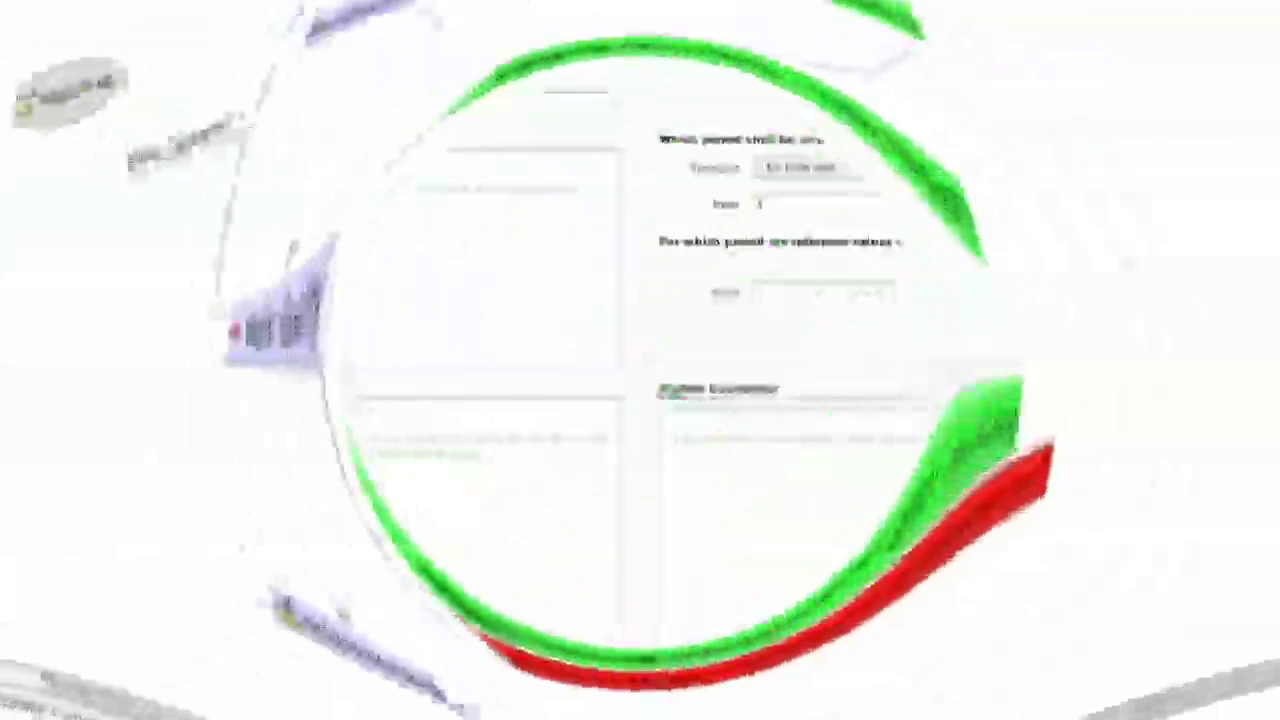
Replace the placeholder project title Untitled with 'More Profit'
click(238, 105)
double_click(238, 105)
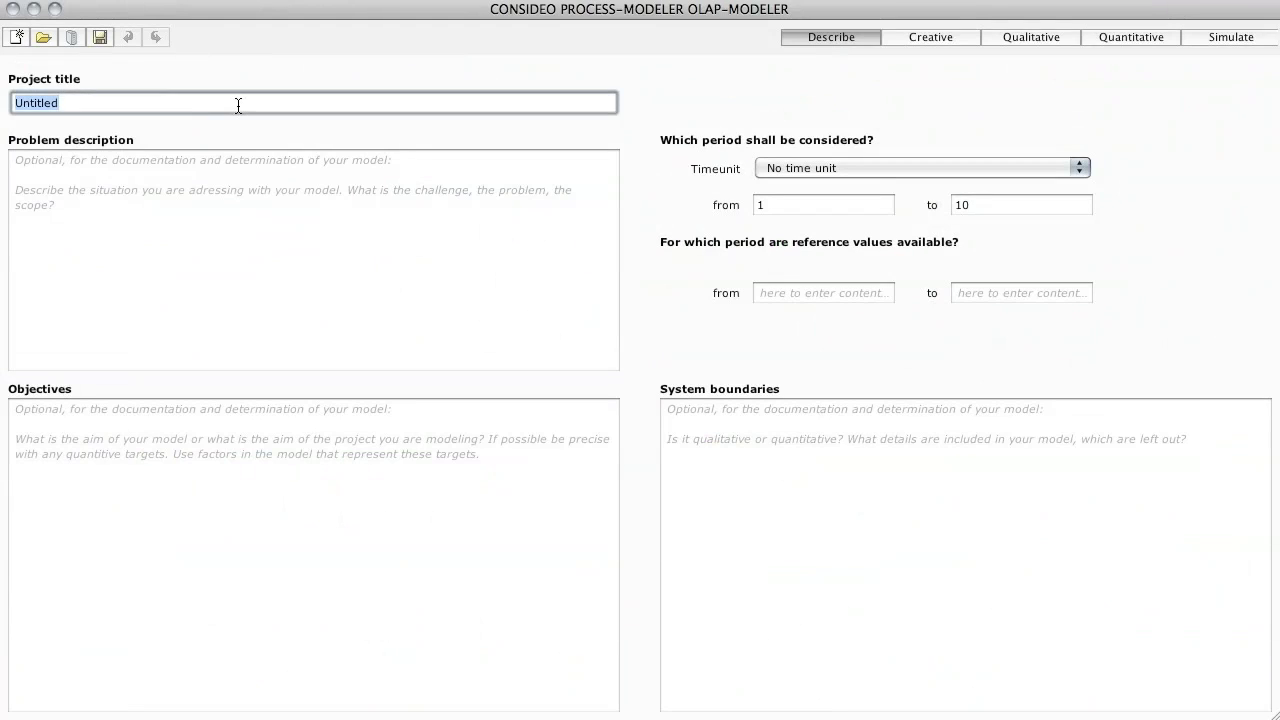
text(More Profit)
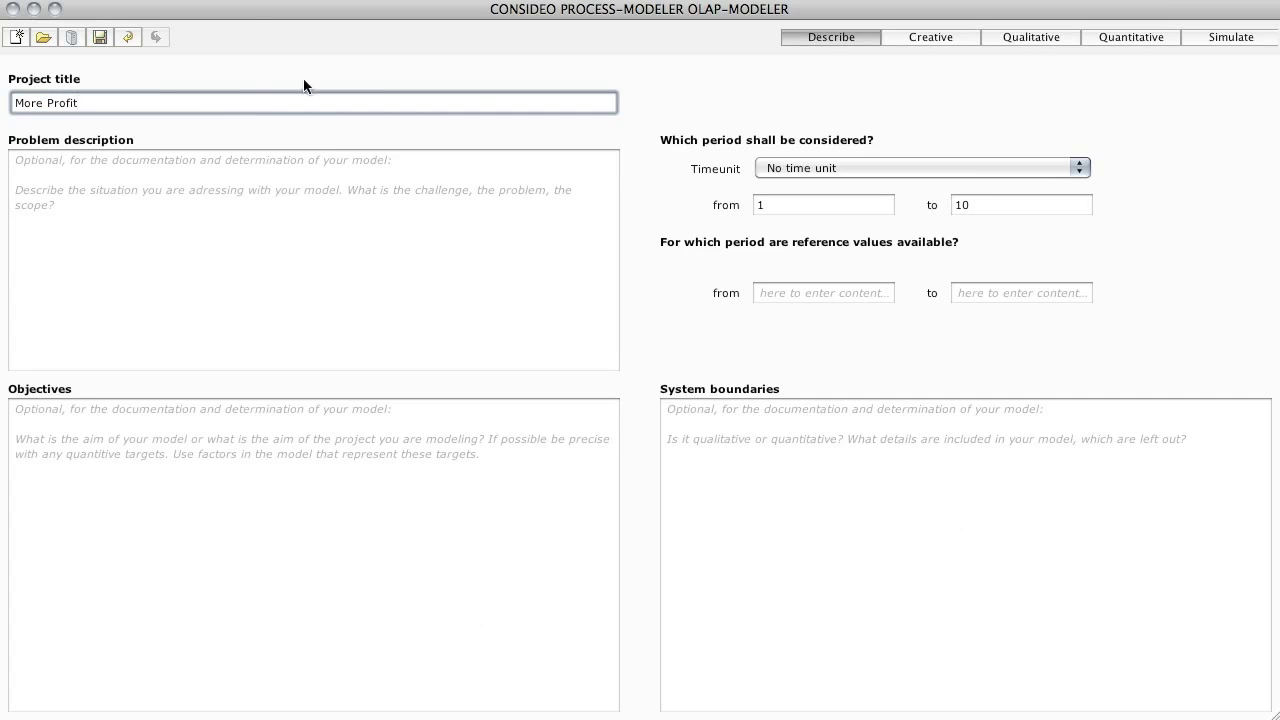
Import the MoreProfit.mm mind map using the Freemind_MM mind map import format
click(185, 0)
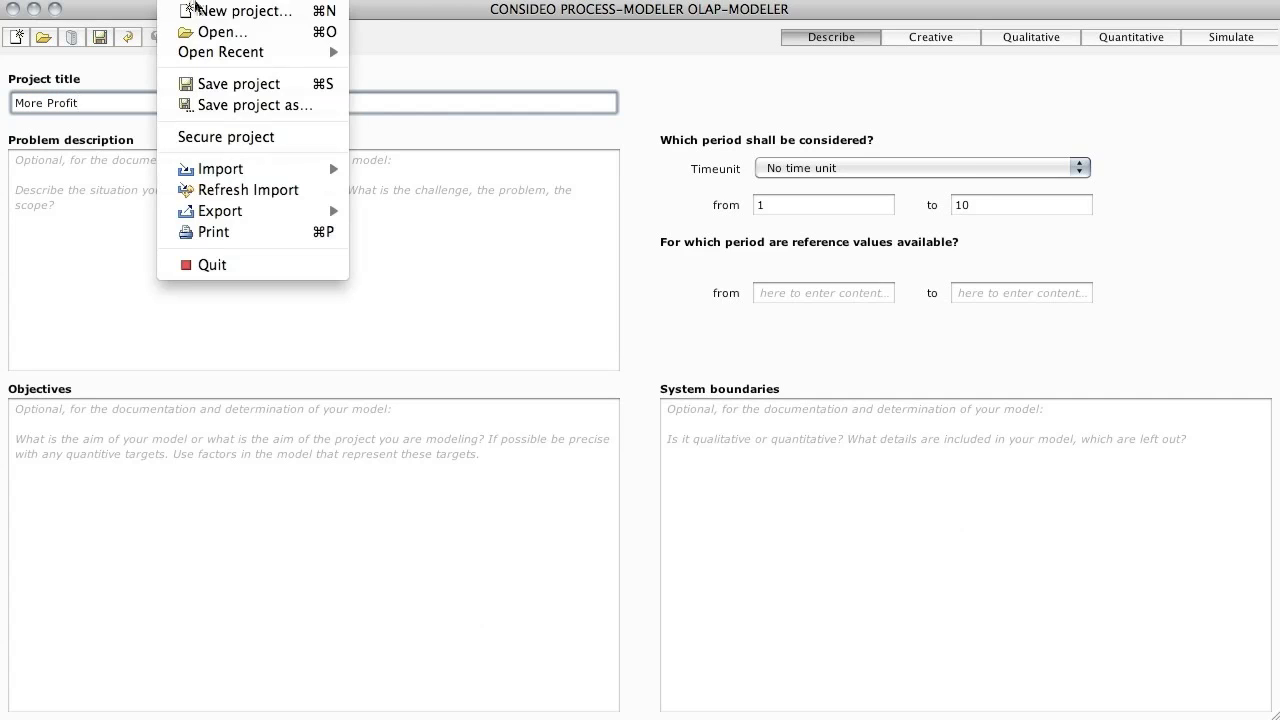
mouse_move(246, 170)
mouse_move(413, 181)
click(430, 244)
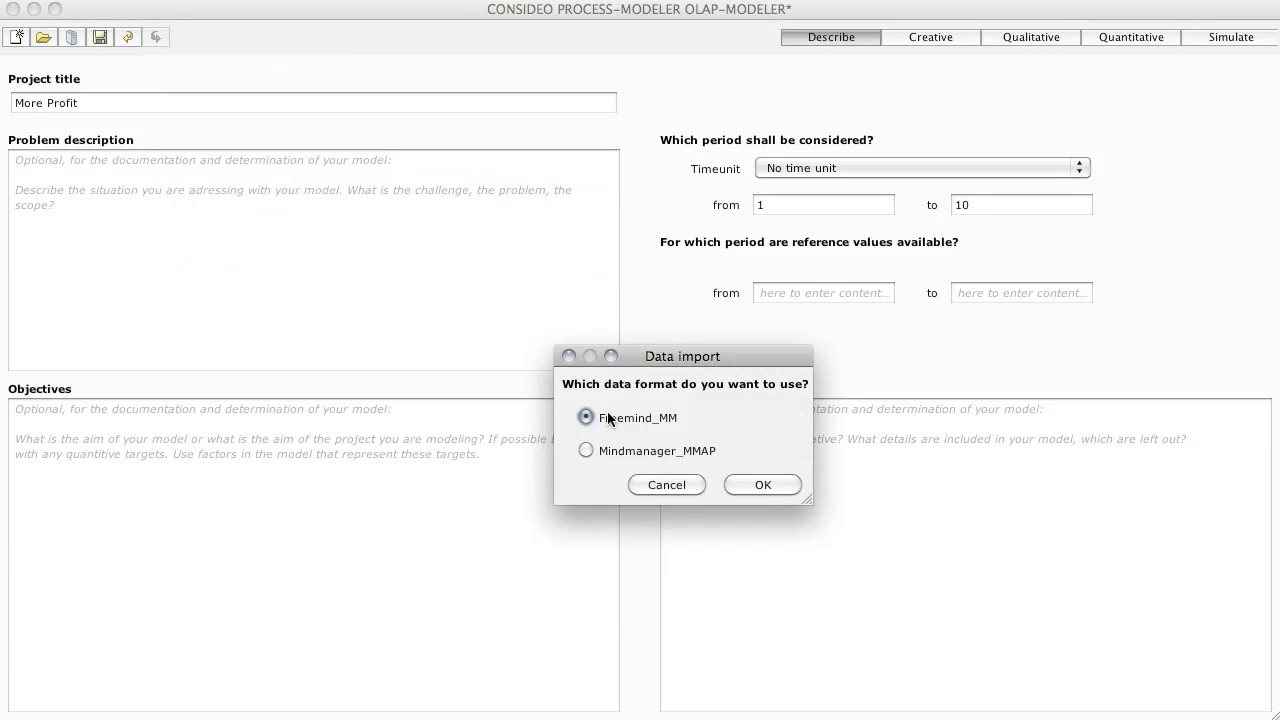
click(740, 486)
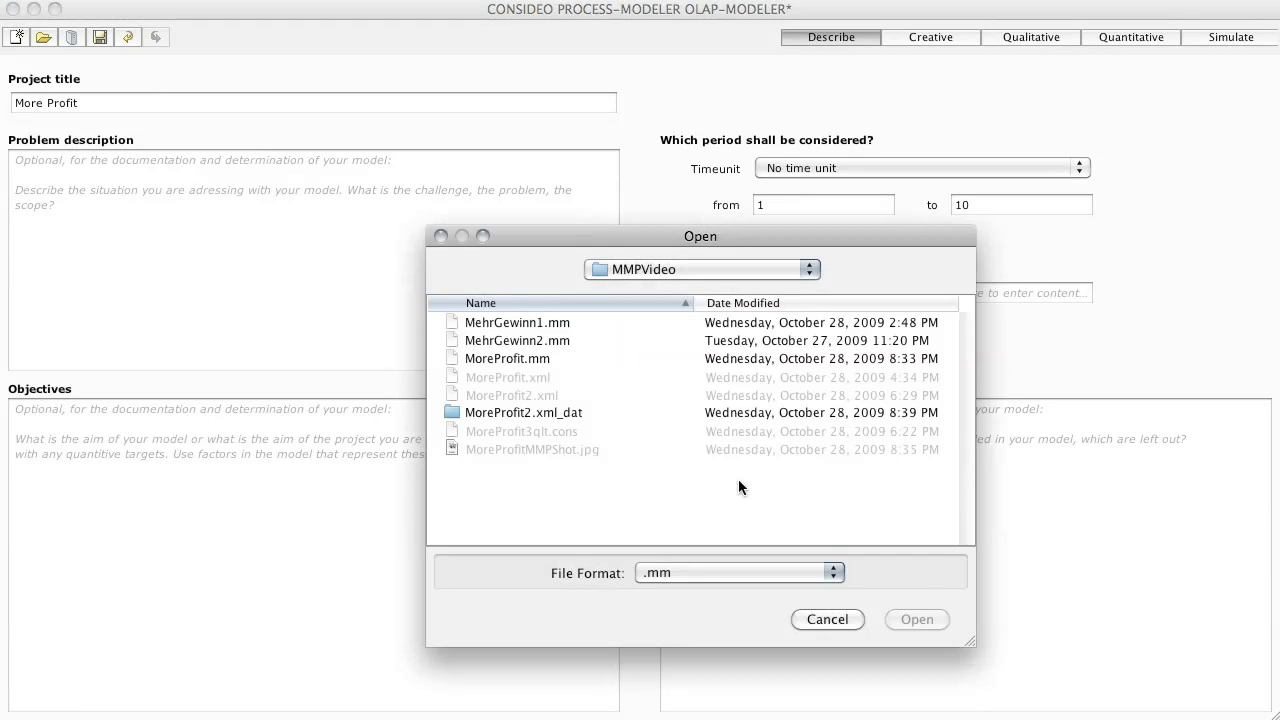
click(527, 362)
click(918, 619)
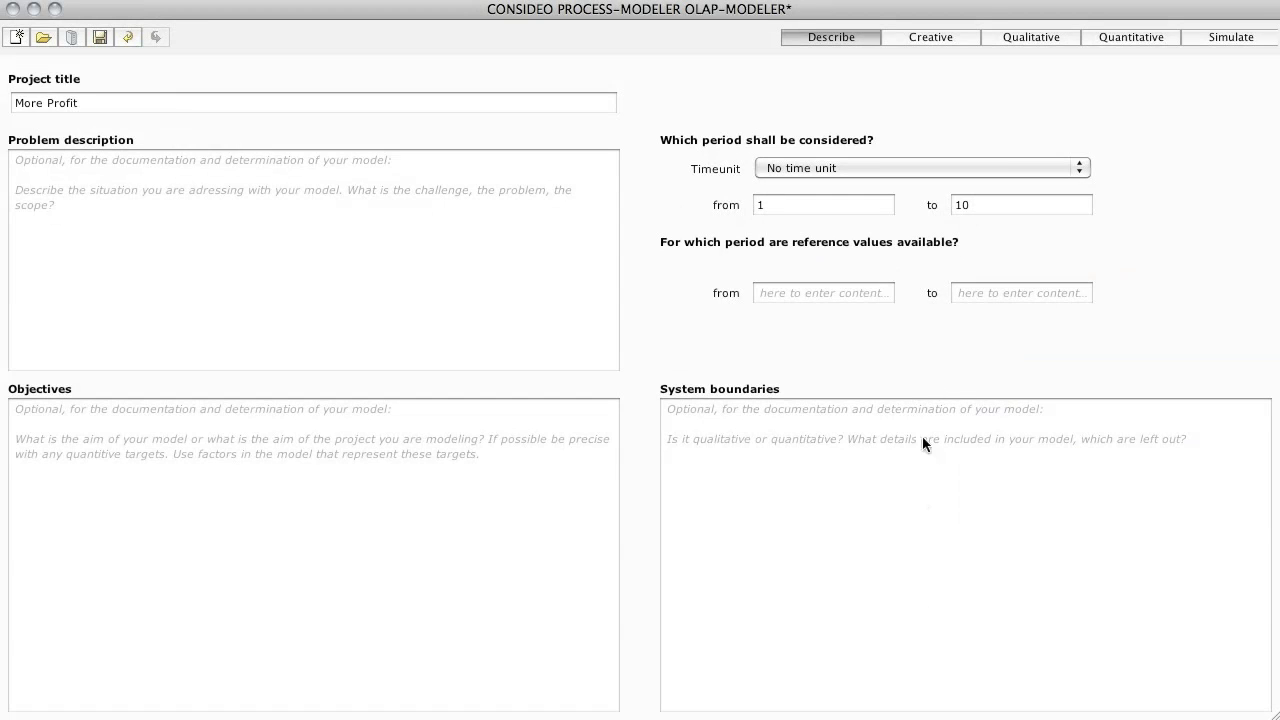
In the Qualitative view, inspect the Marketing sub-model's six factors, then return to More Profit
click(1022, 37)
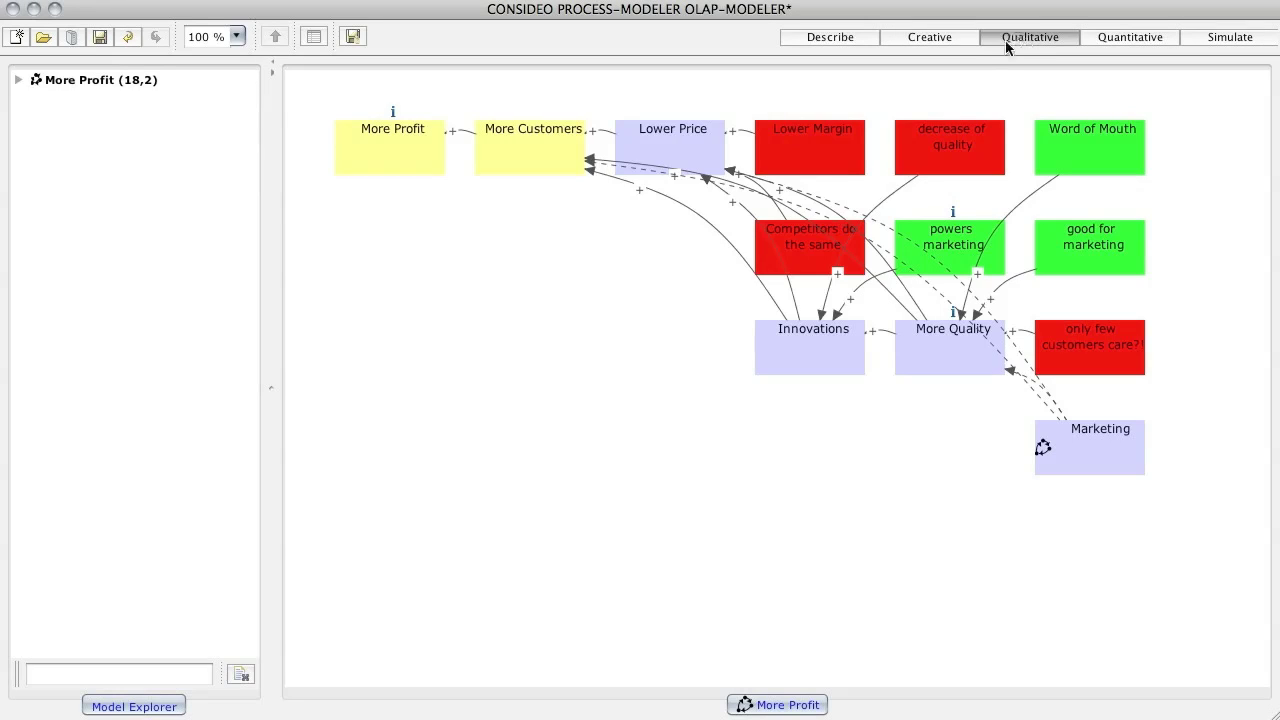
double_click(1078, 443)
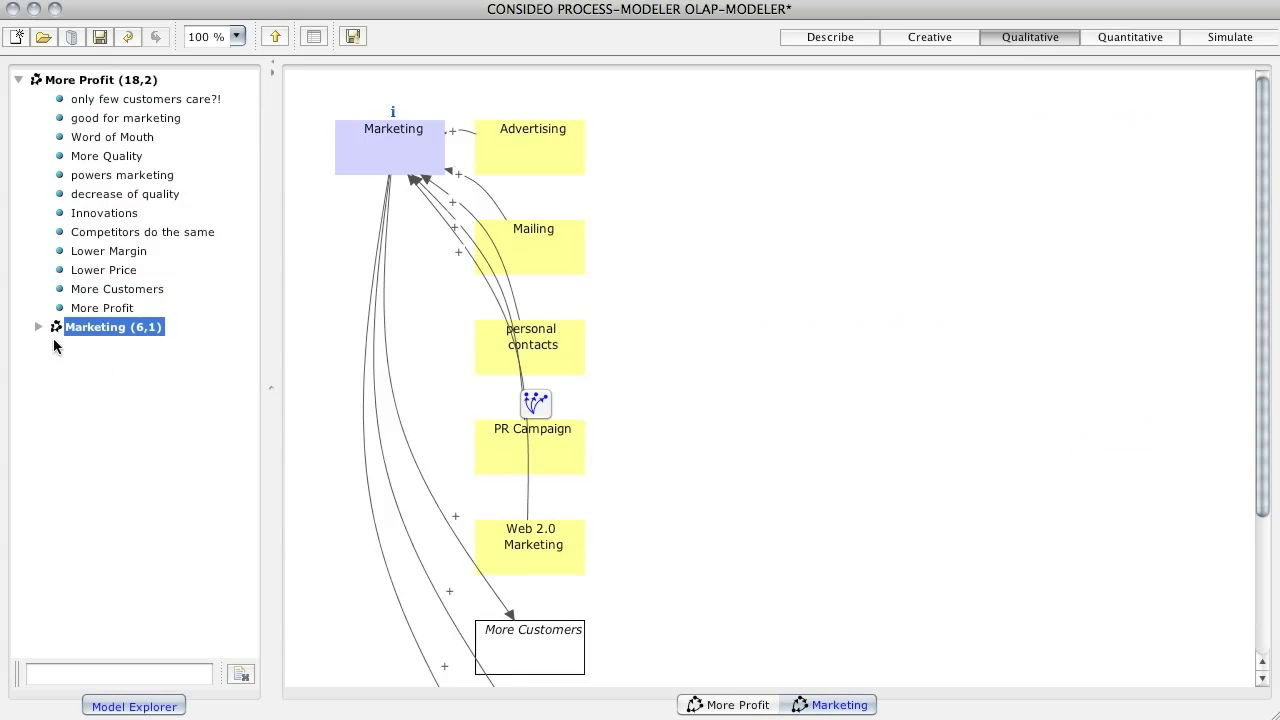
click(38, 328)
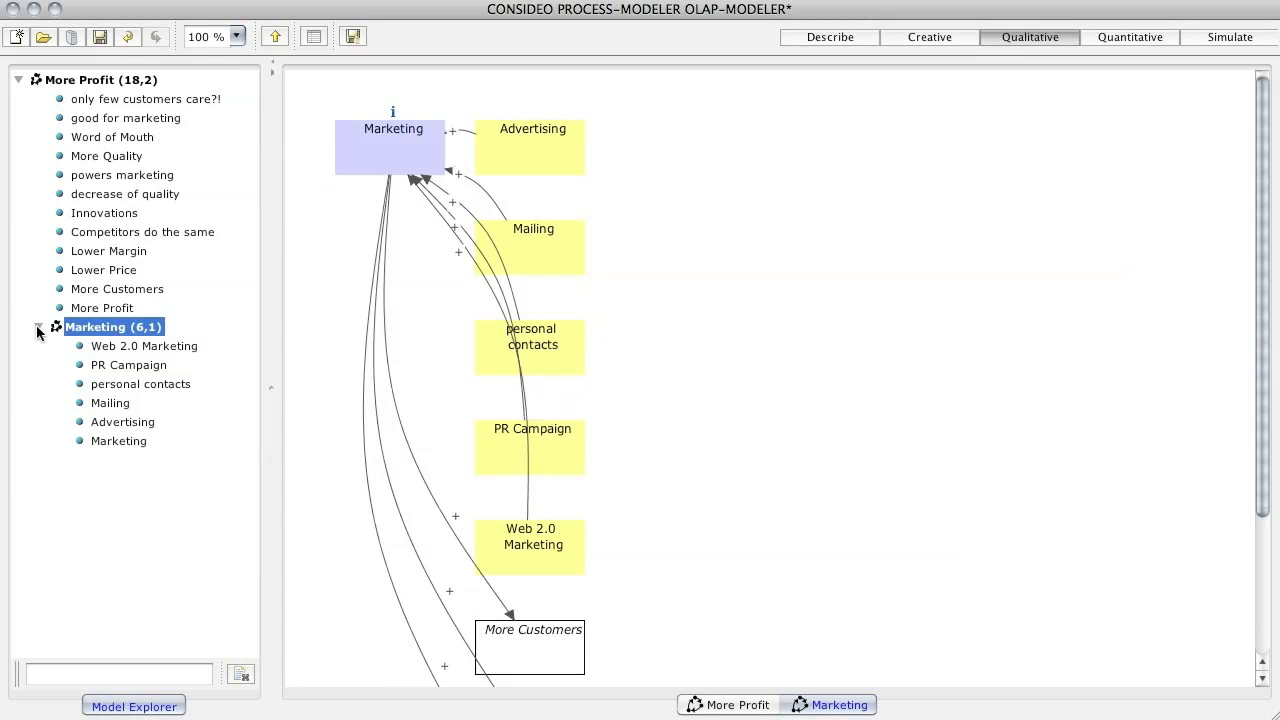
click(274, 36)
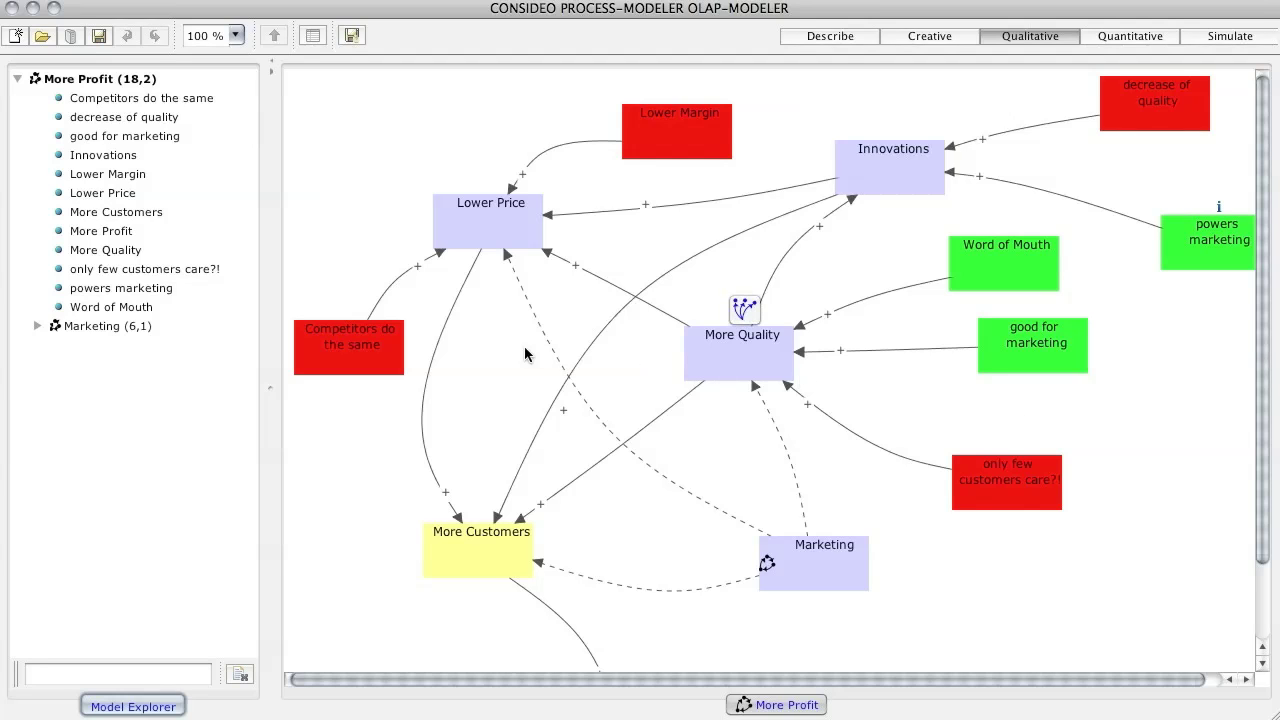
Move the Competitors do the same and More Customers factors up and left
click(373, 357)
drag(373, 357, 363, 341)
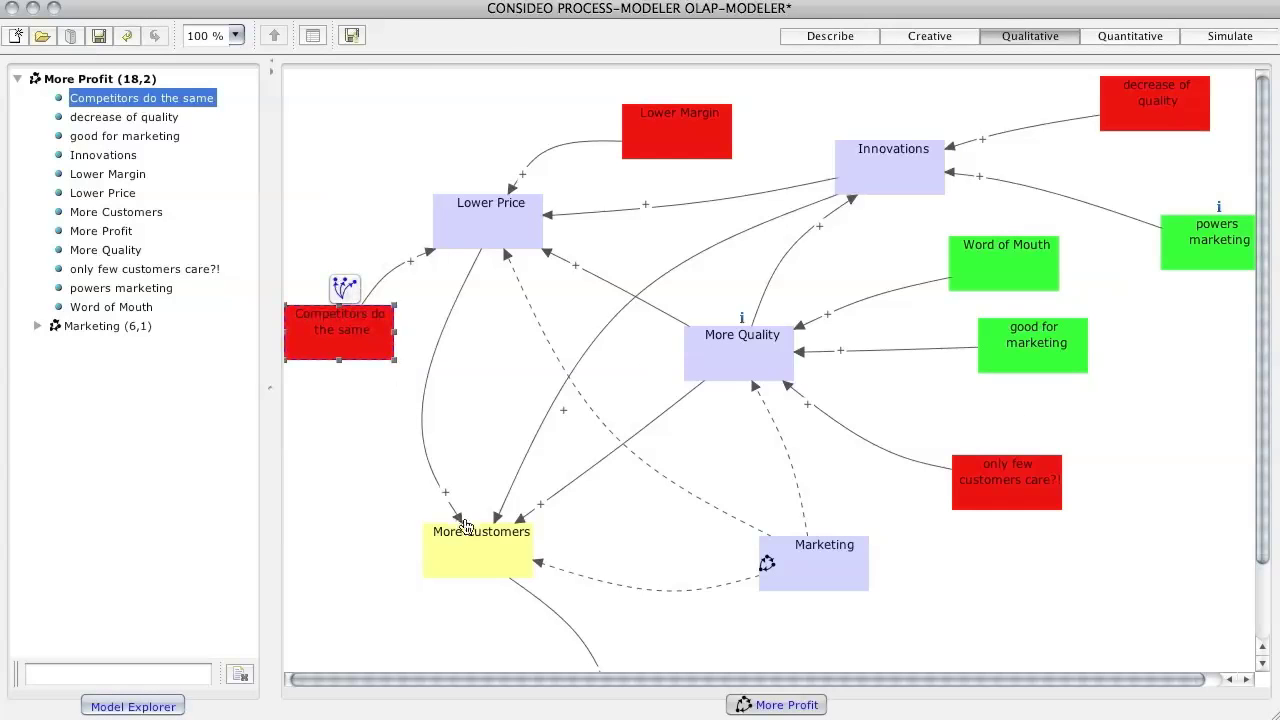
drag(460, 535, 423, 485)
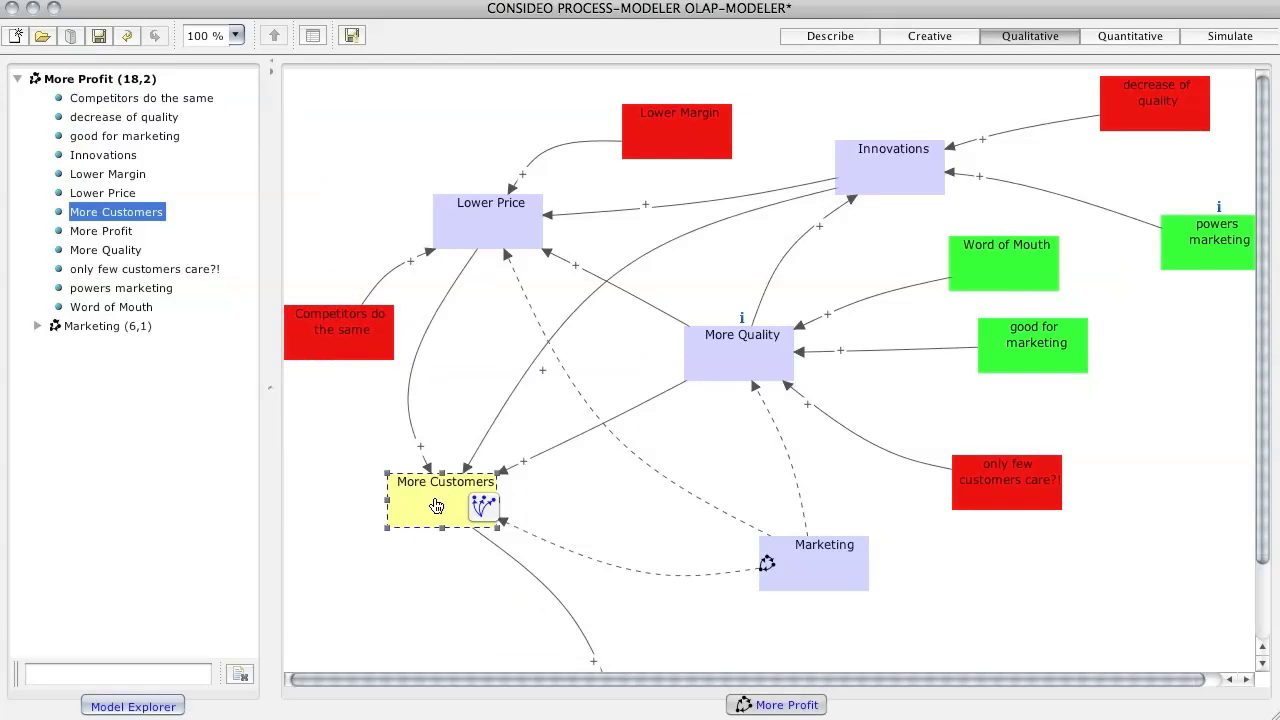
scroll(697, 563, down, 3)
scroll(697, 563, up, 3)
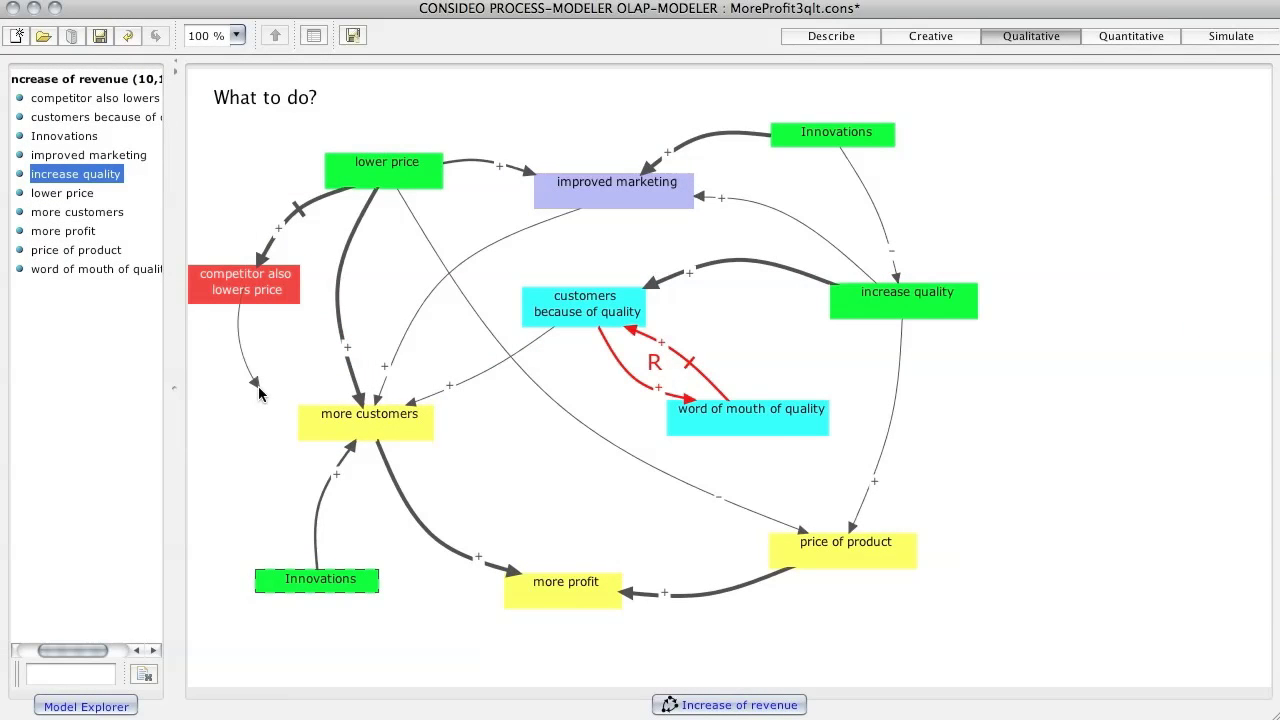
Link competitor also lowers price to more customers as a negative, middle-impact effect
click(323, 428)
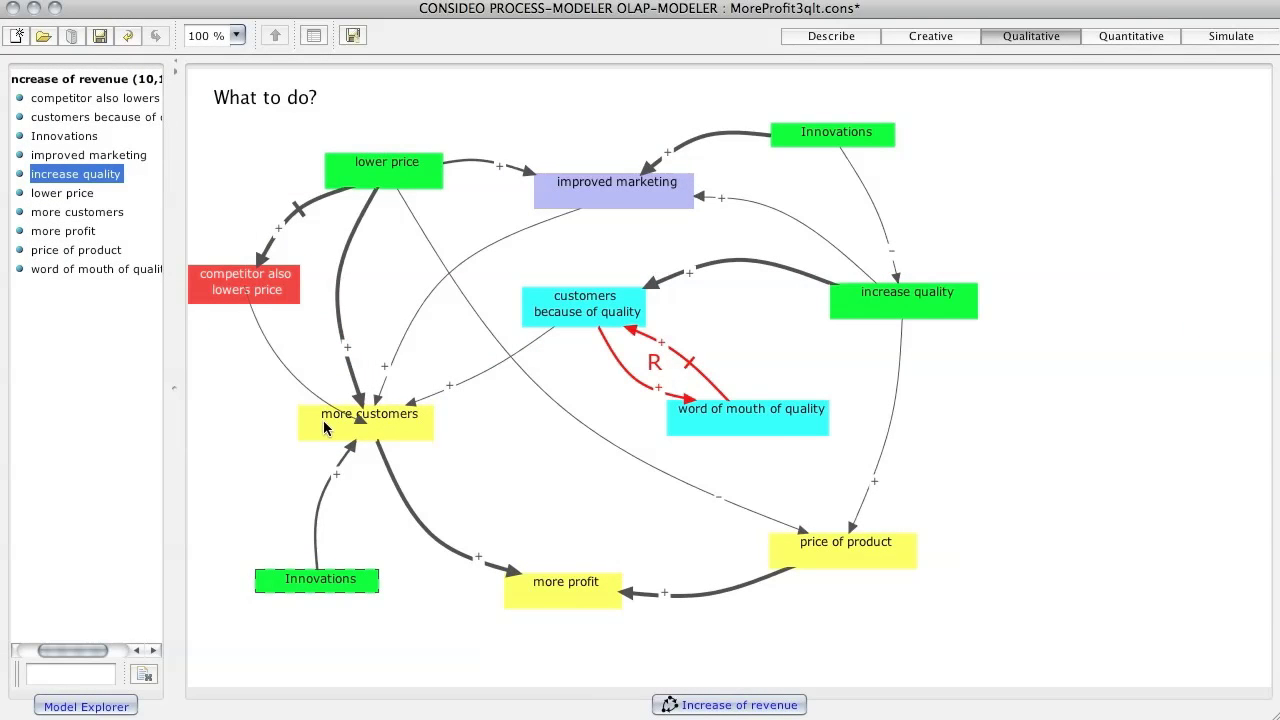
double_click(286, 368)
click(850, 290)
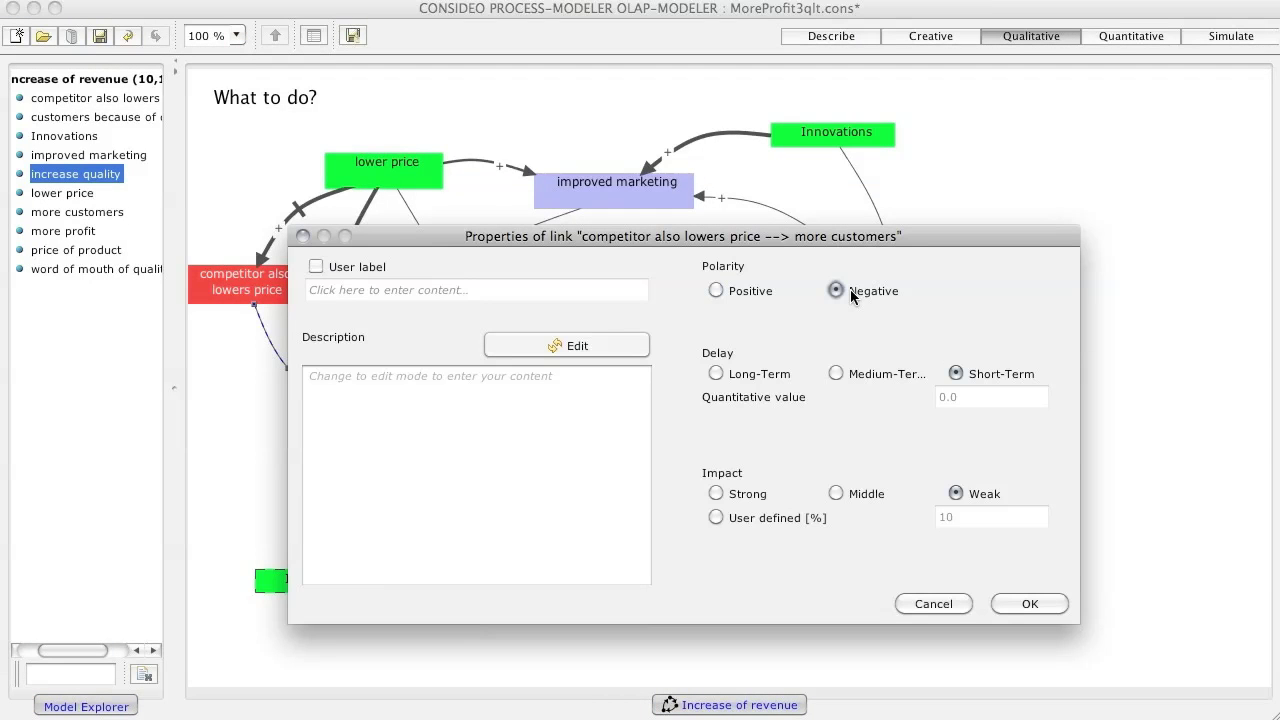
click(855, 494)
click(610, 347)
text(models showing this effect you will find on)
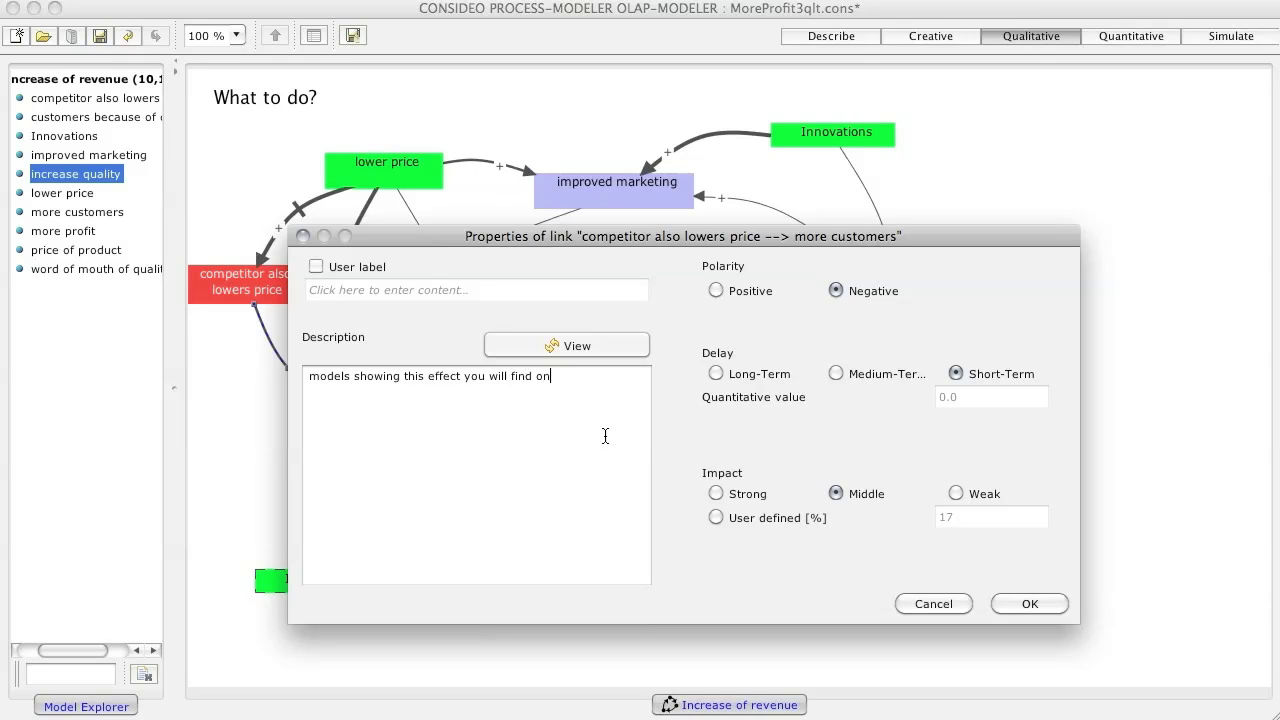
right_click(605, 436)
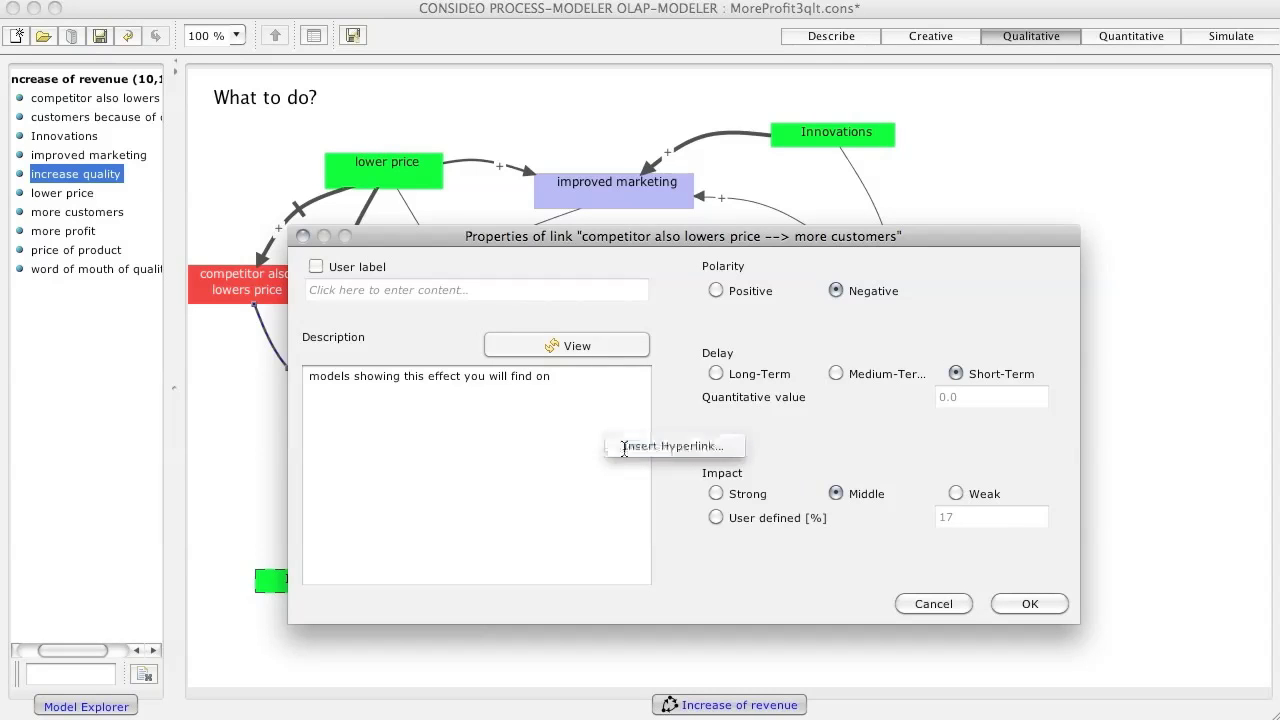
click(623, 444)
click(626, 428)
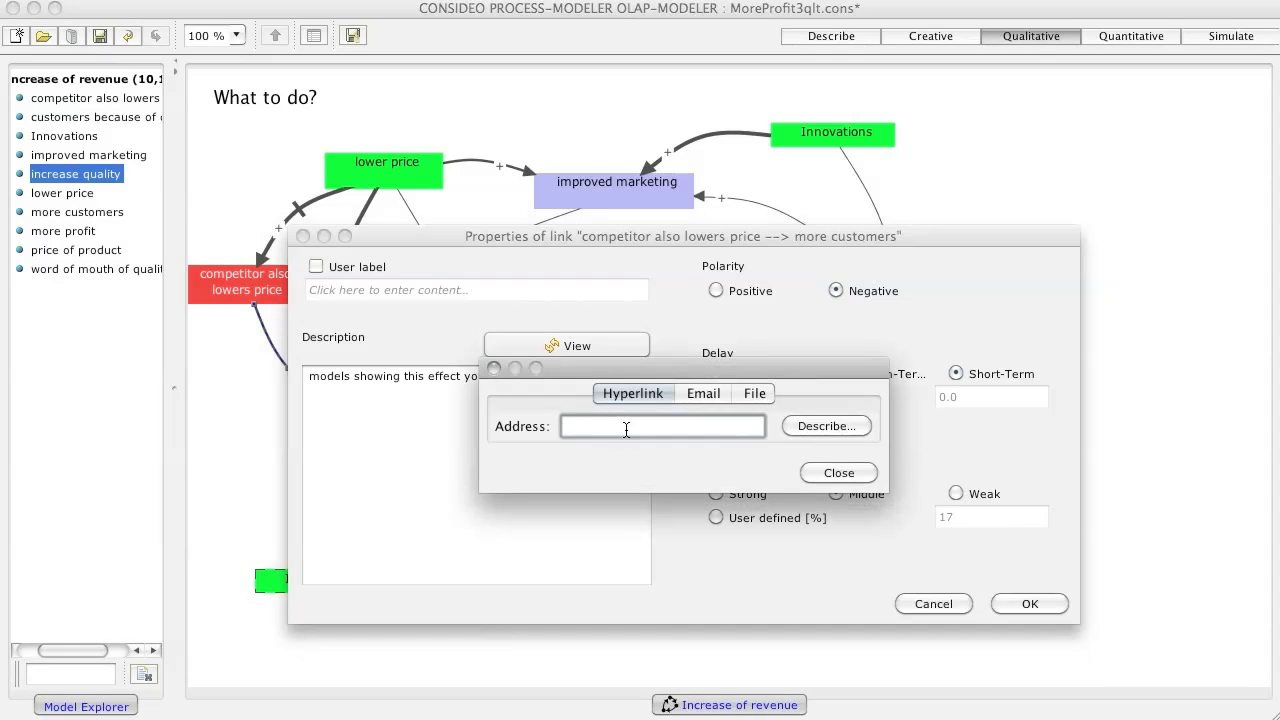
key(super+v)
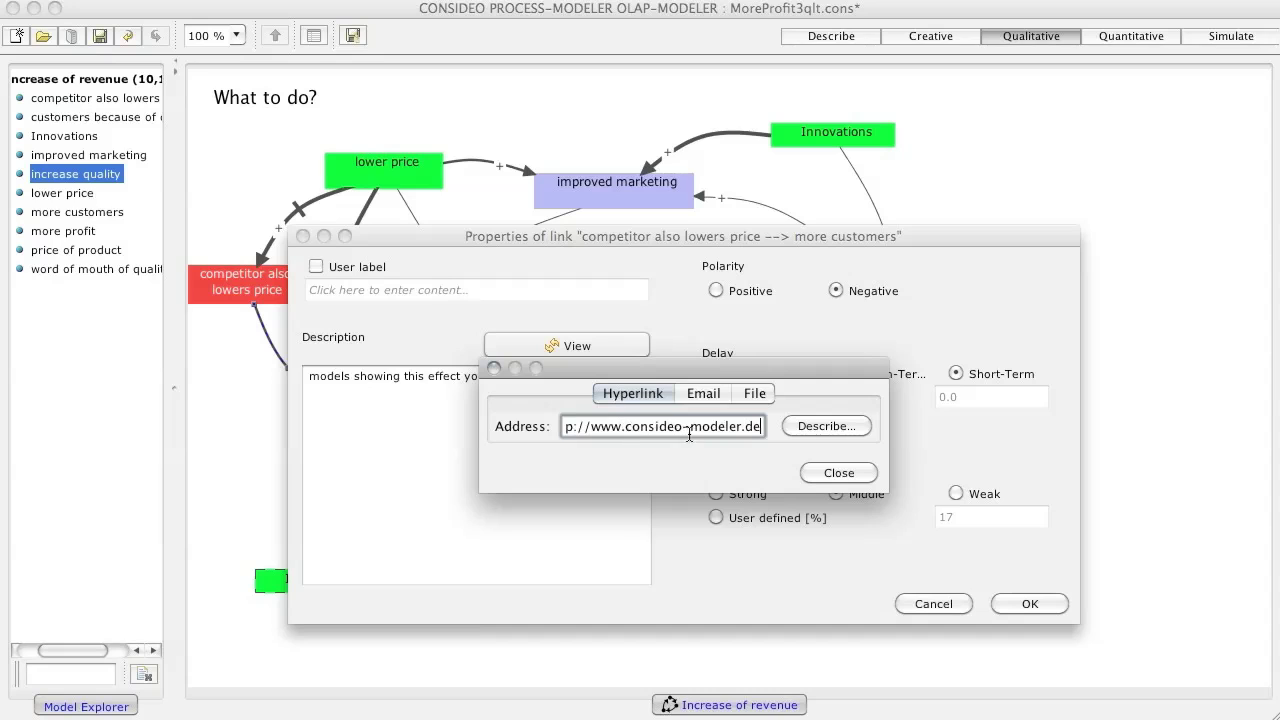
click(812, 474)
click(600, 348)
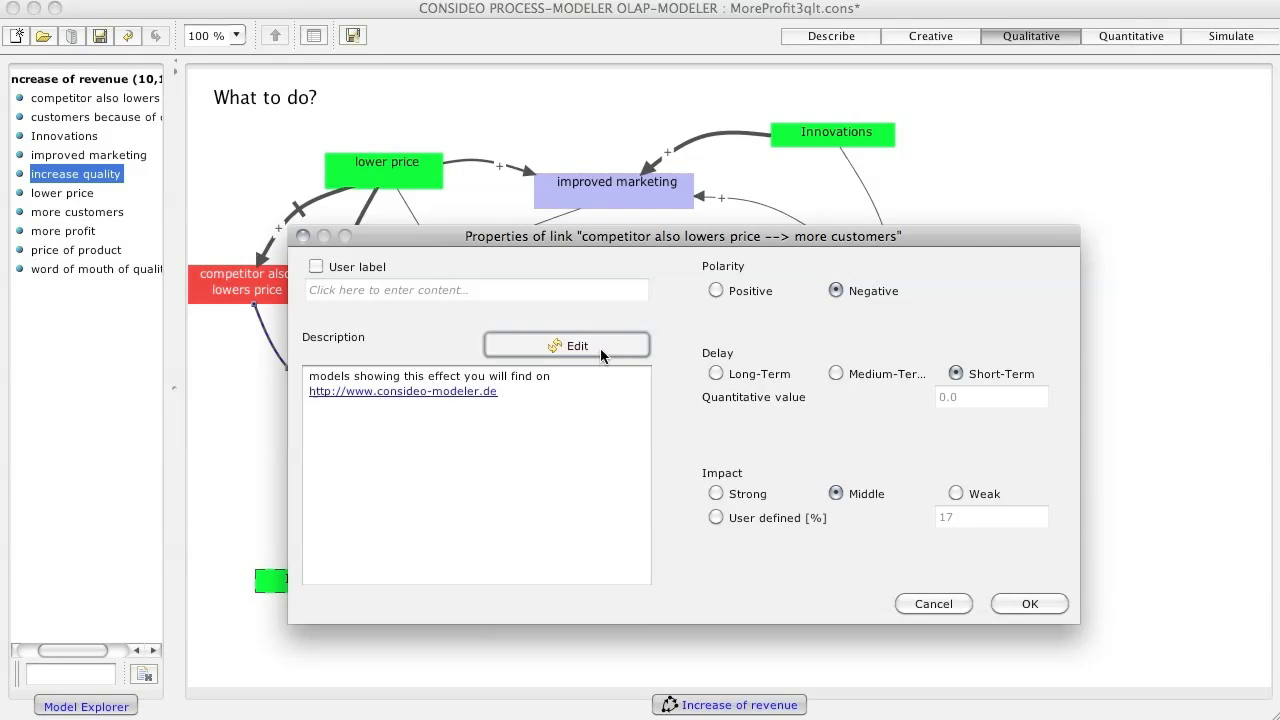
click(1015, 602)
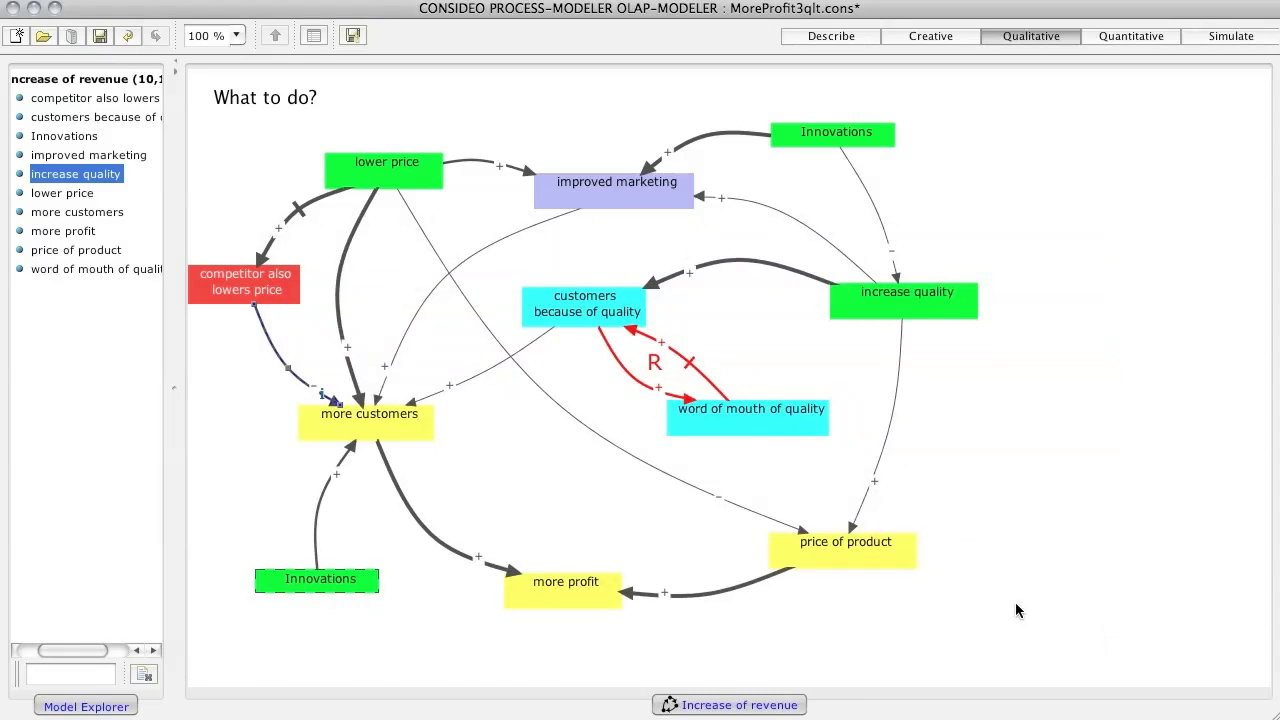
click(1017, 610)
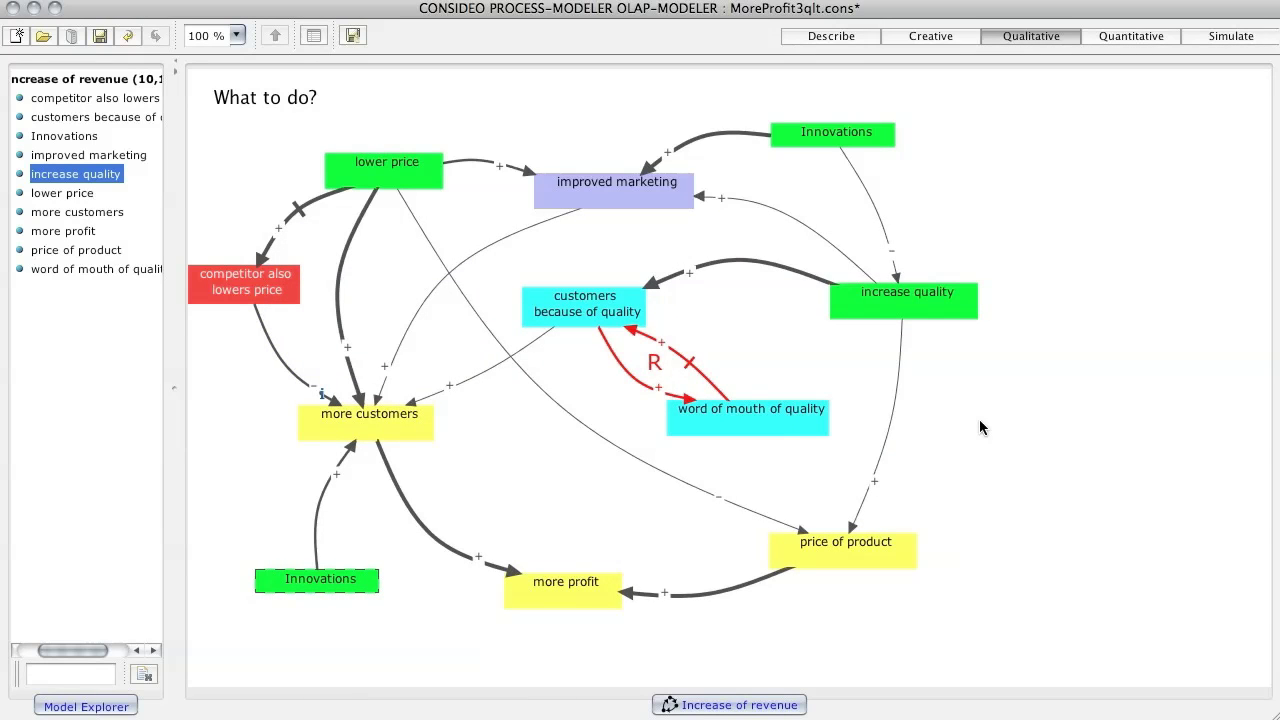
click(556, 588)
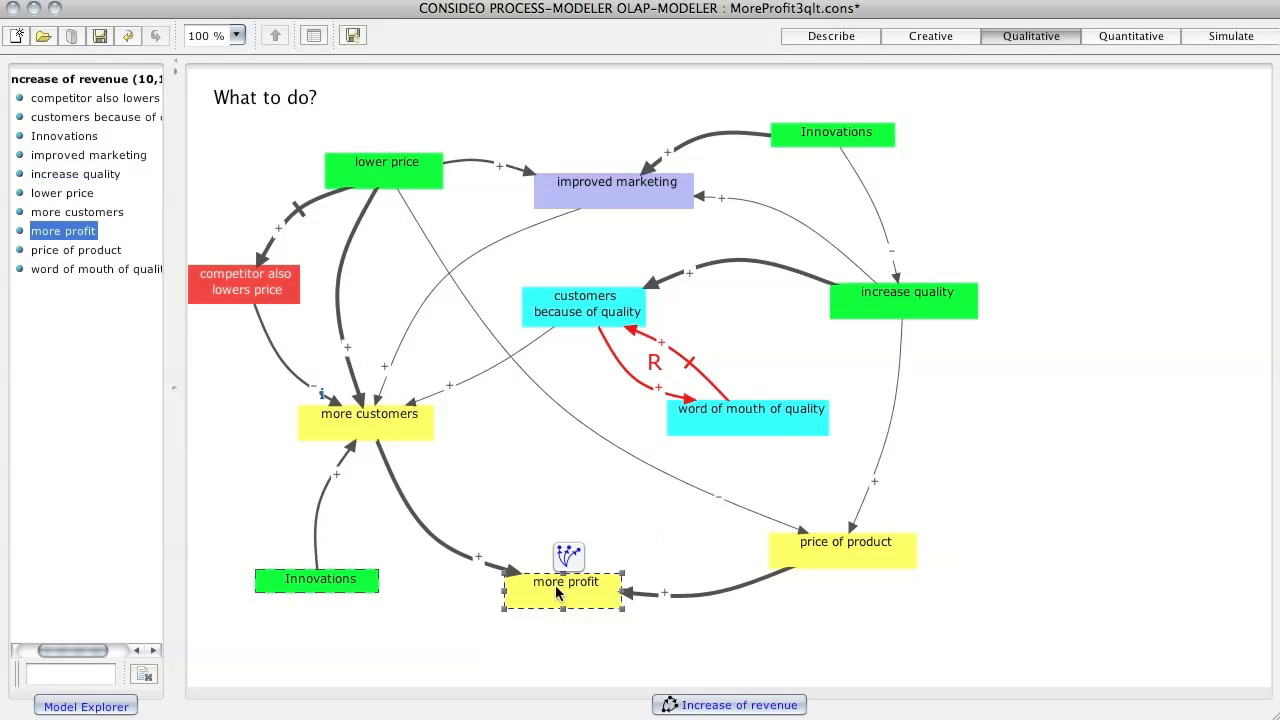
right_click(556, 592)
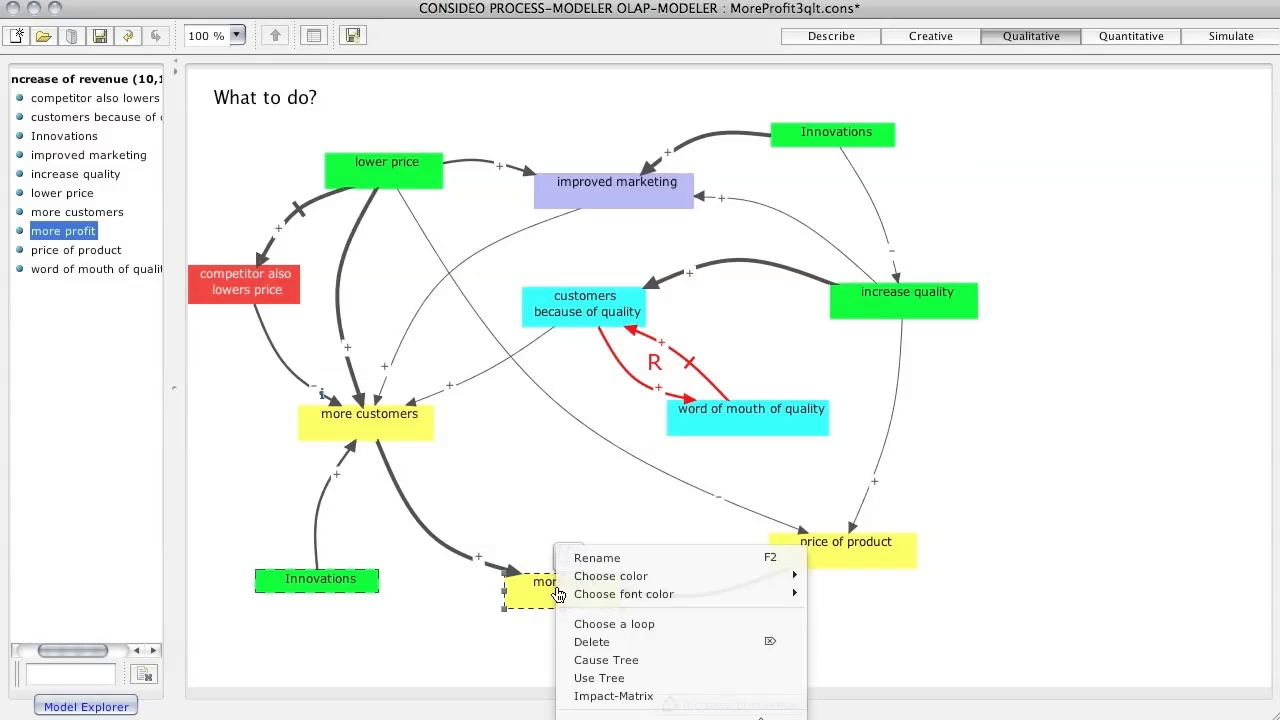
click(576, 660)
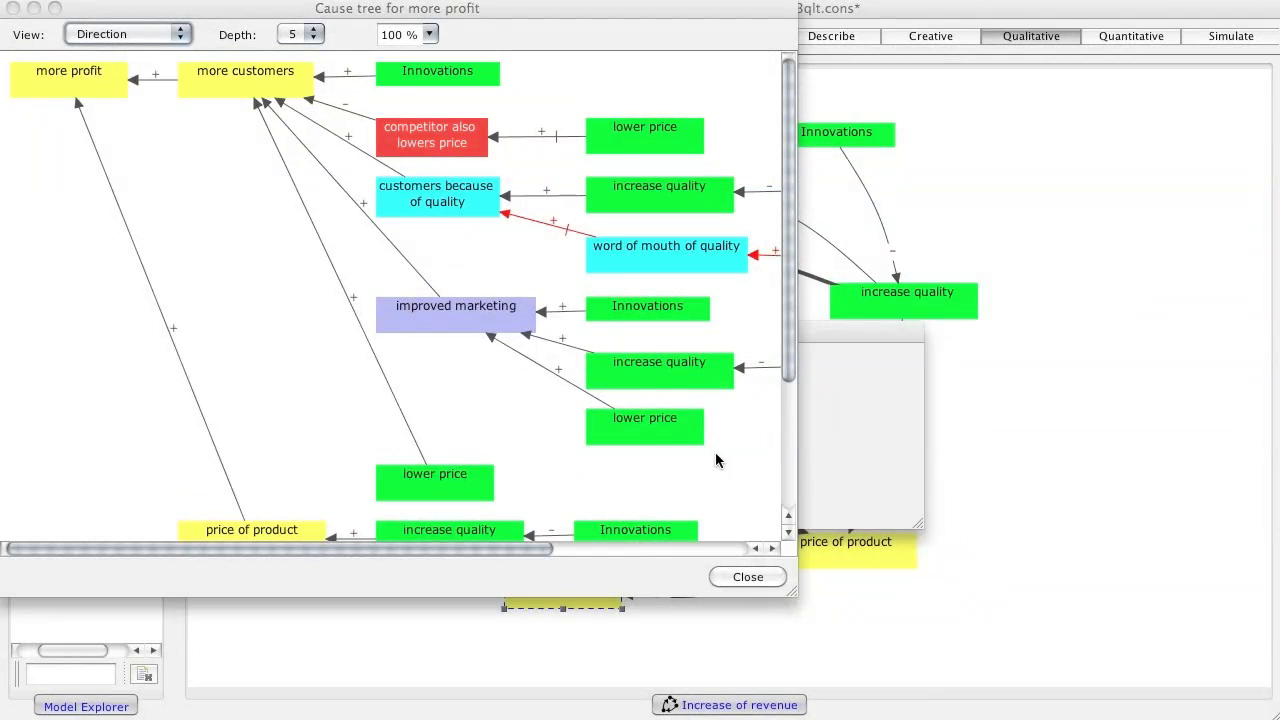
drag(789, 590, 973, 657)
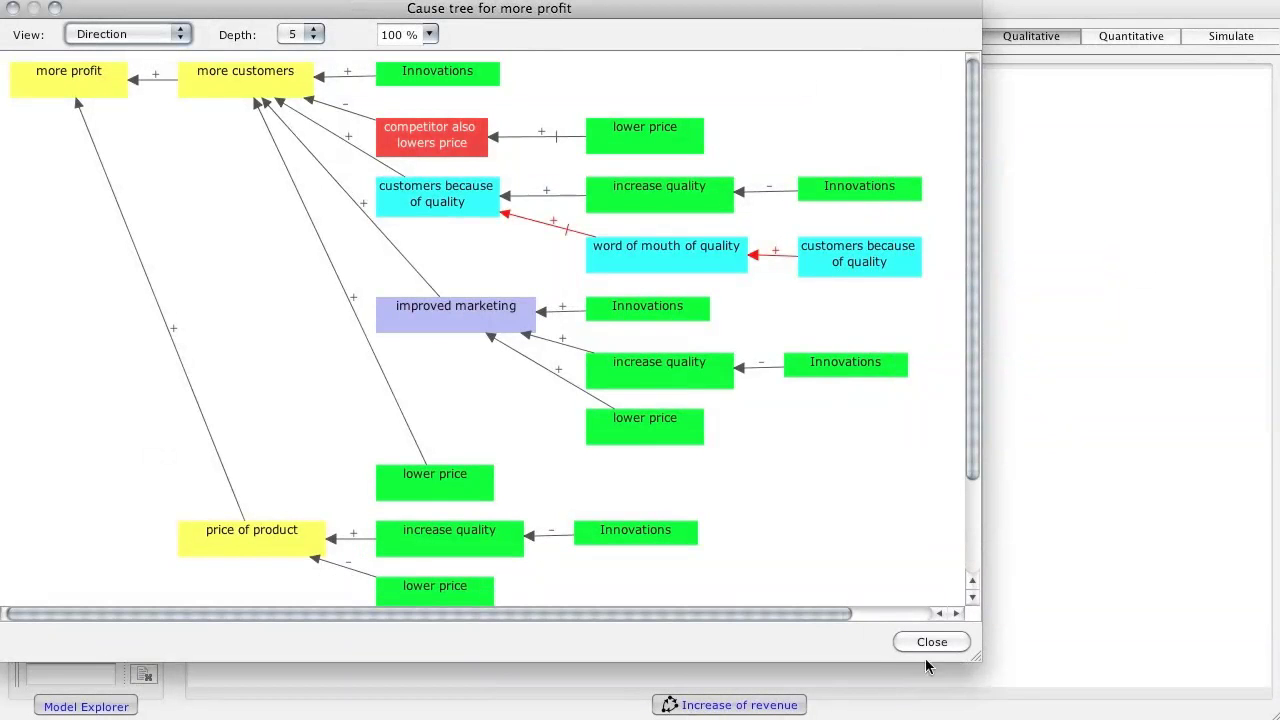
click(181, 35)
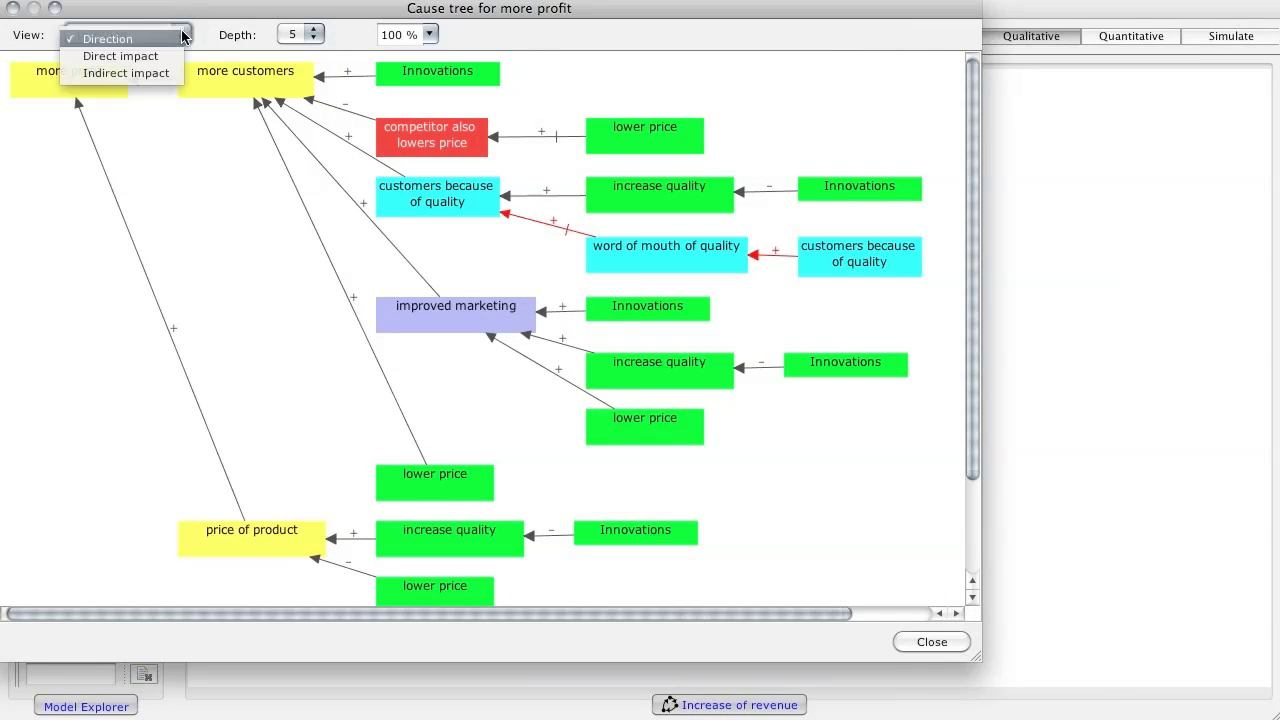
click(170, 56)
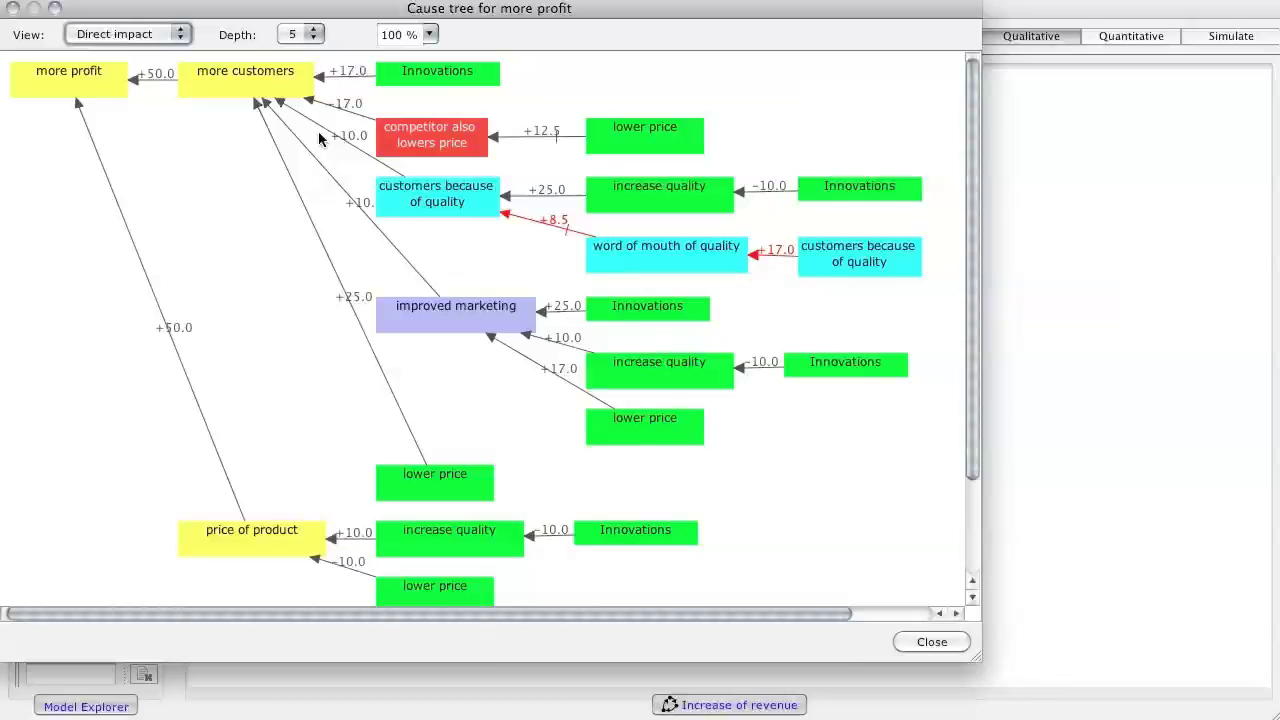
click(178, 38)
click(175, 55)
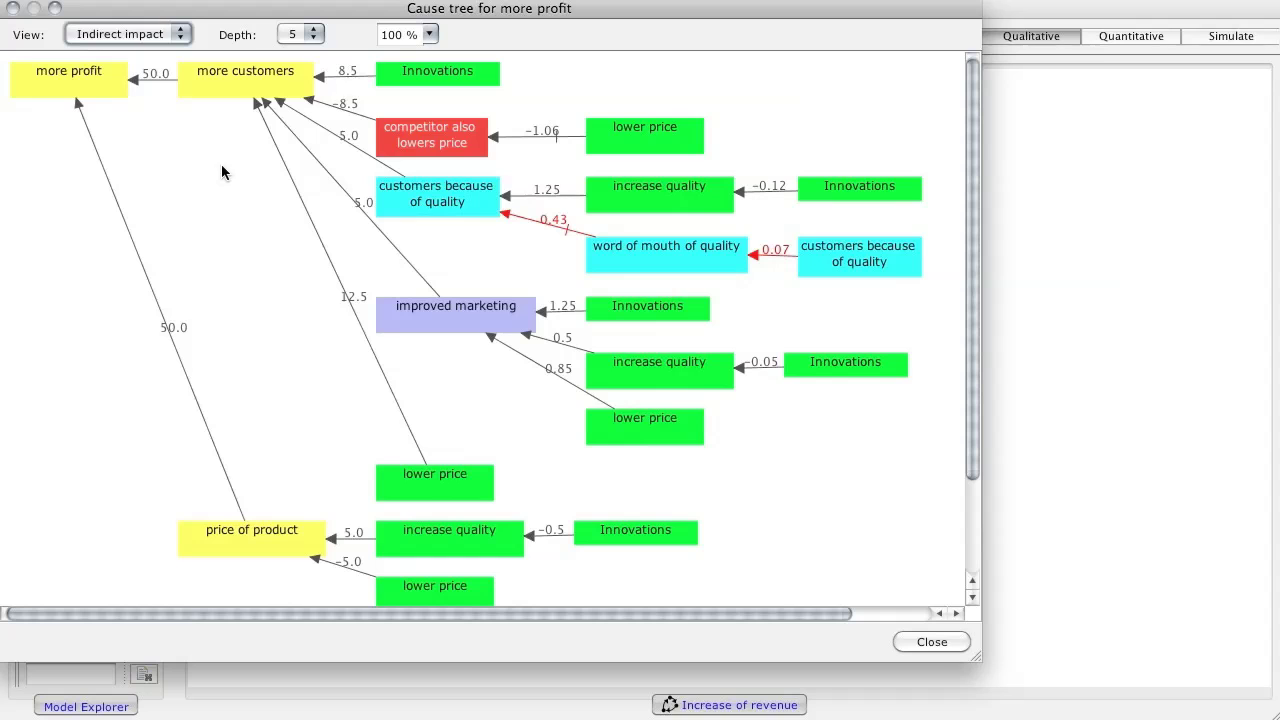
click(929, 642)
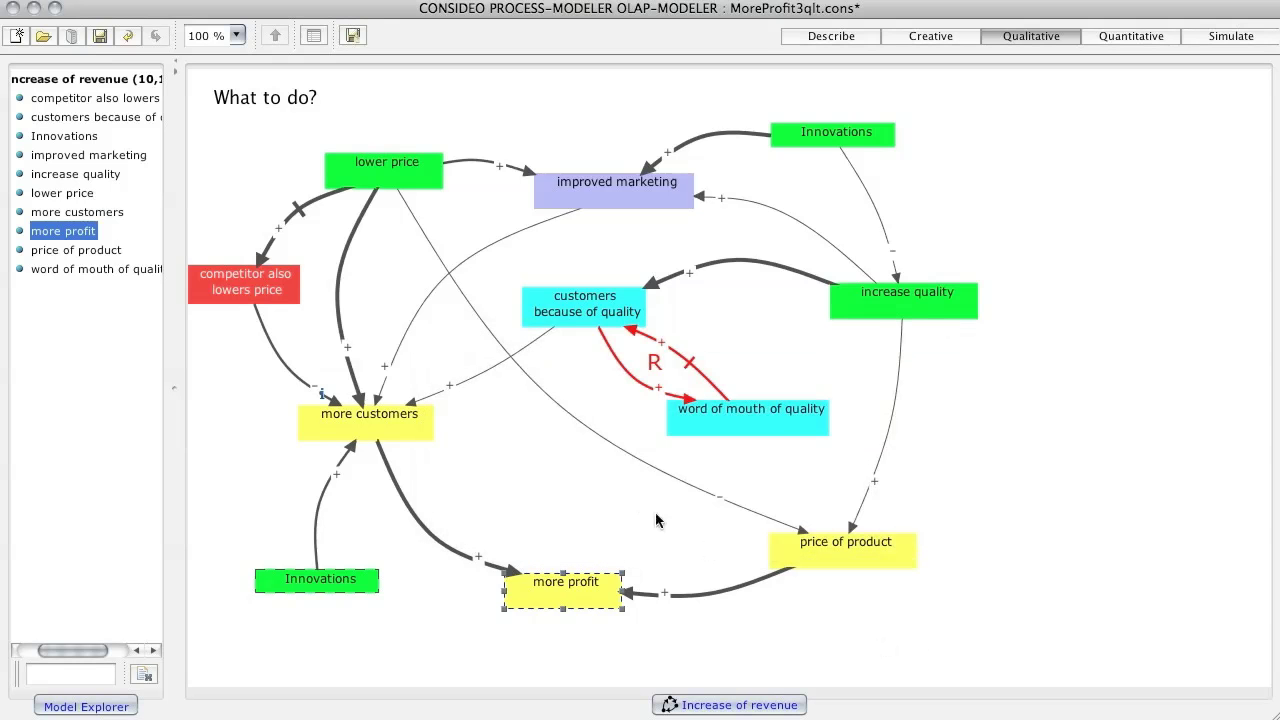
right_click(592, 598)
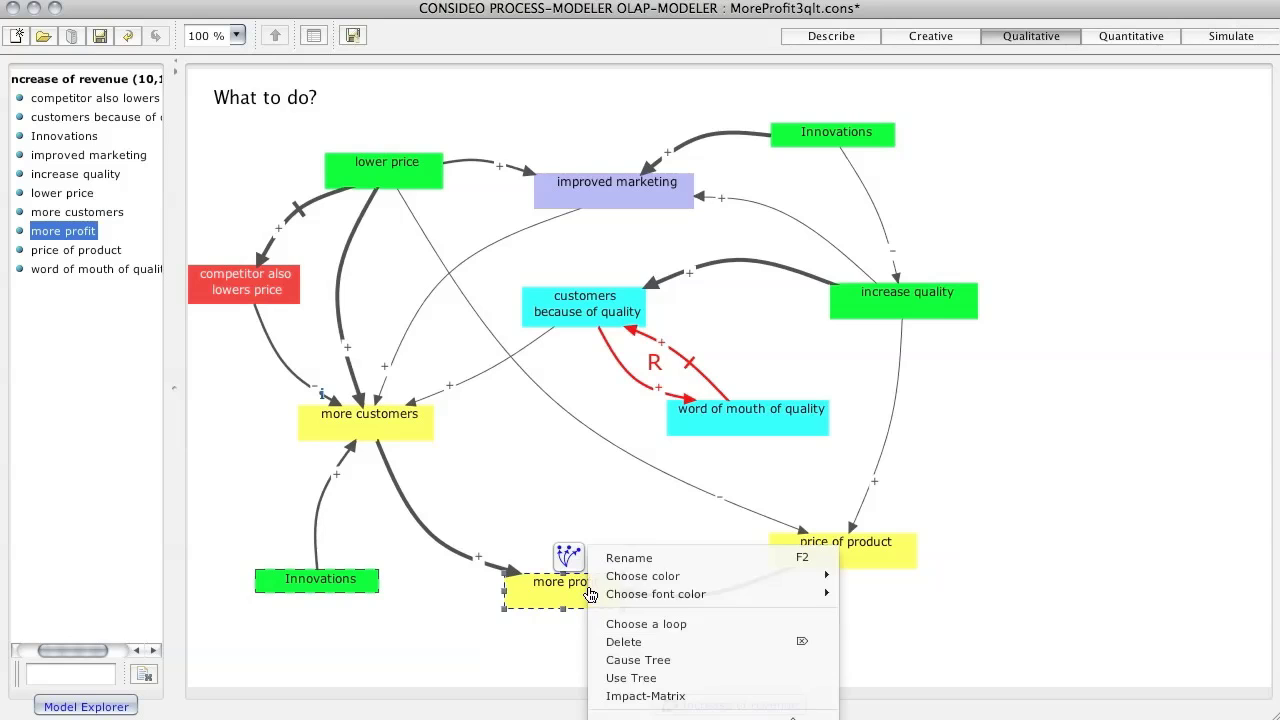
click(645, 696)
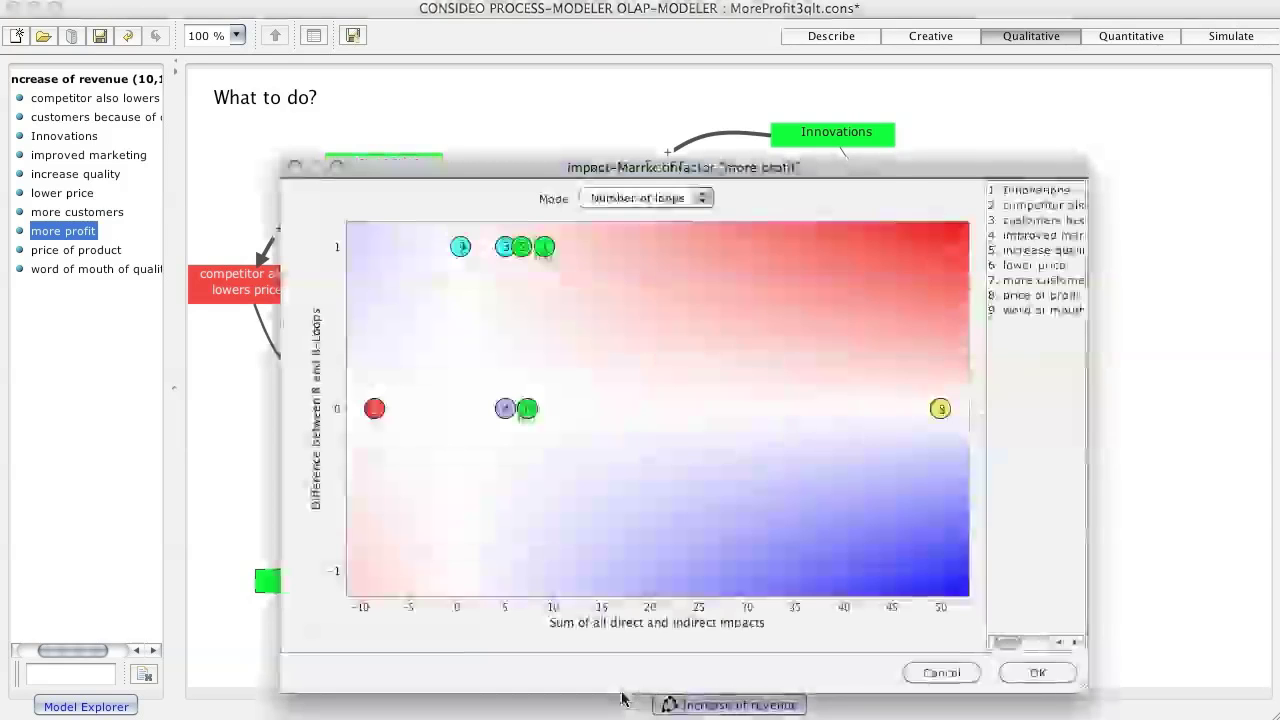
click(622, 200)
click(621, 220)
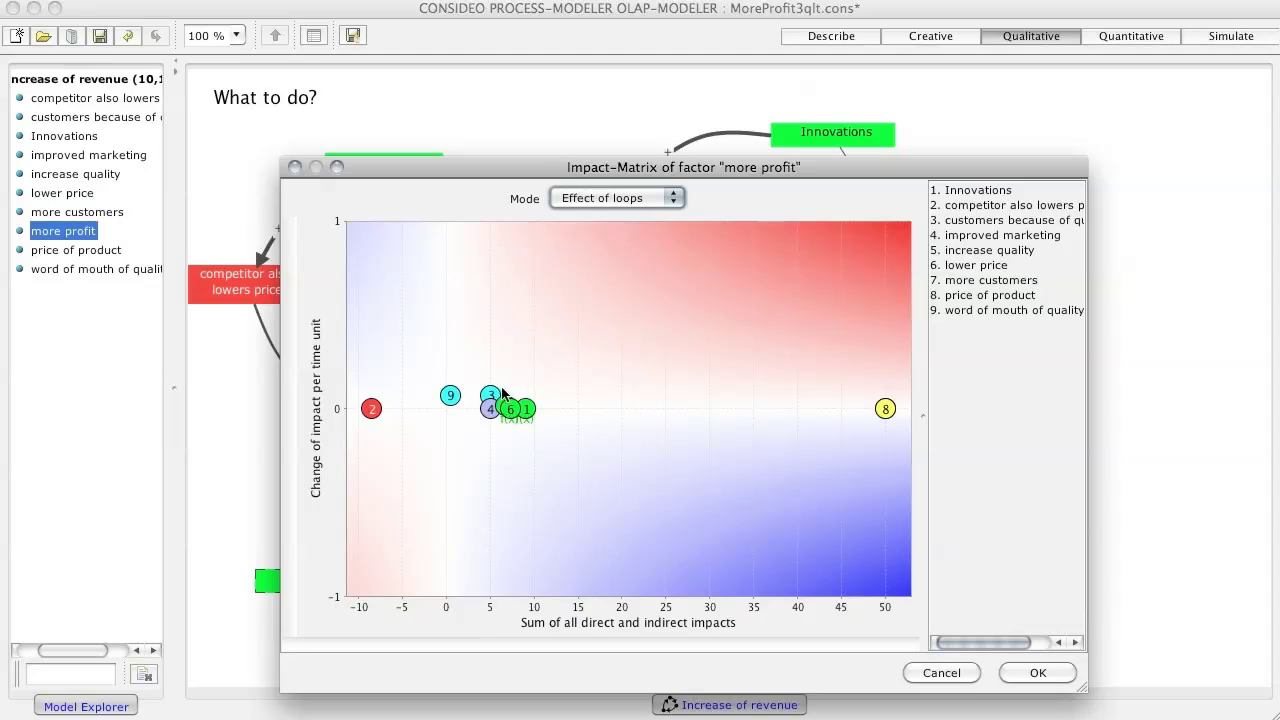
drag(519, 415, 538, 430)
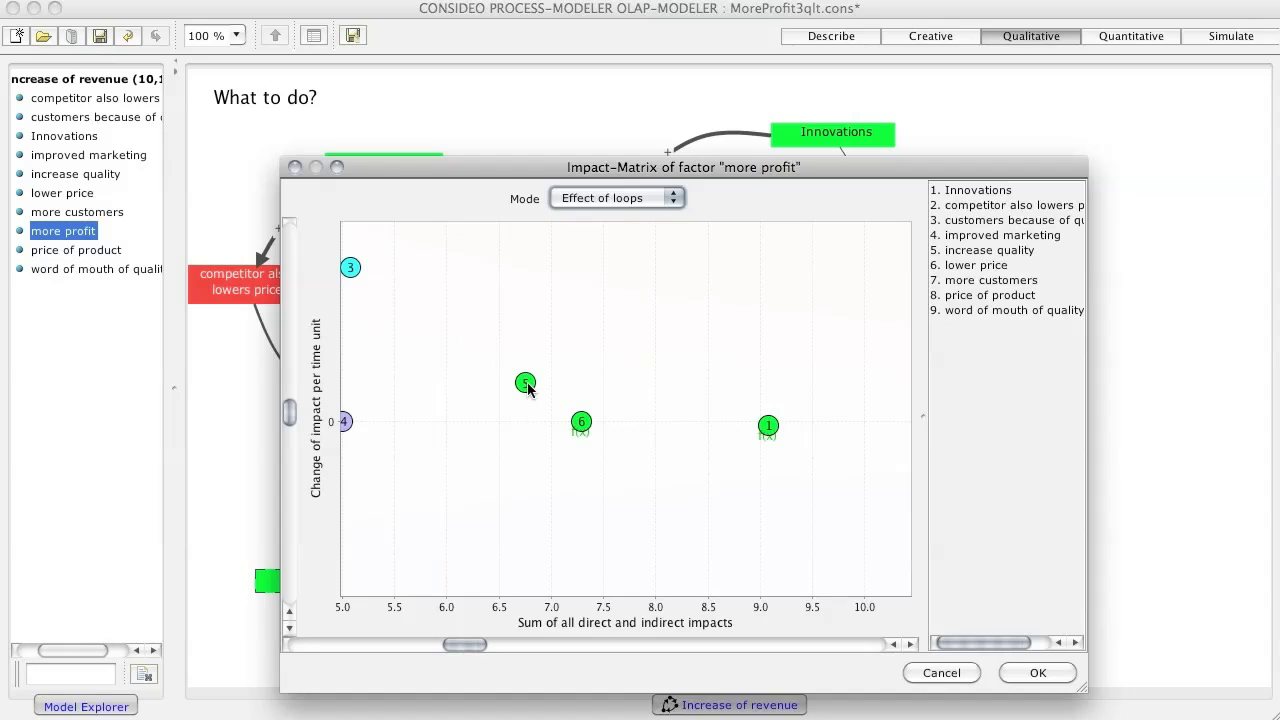
mouse_move(527, 388)
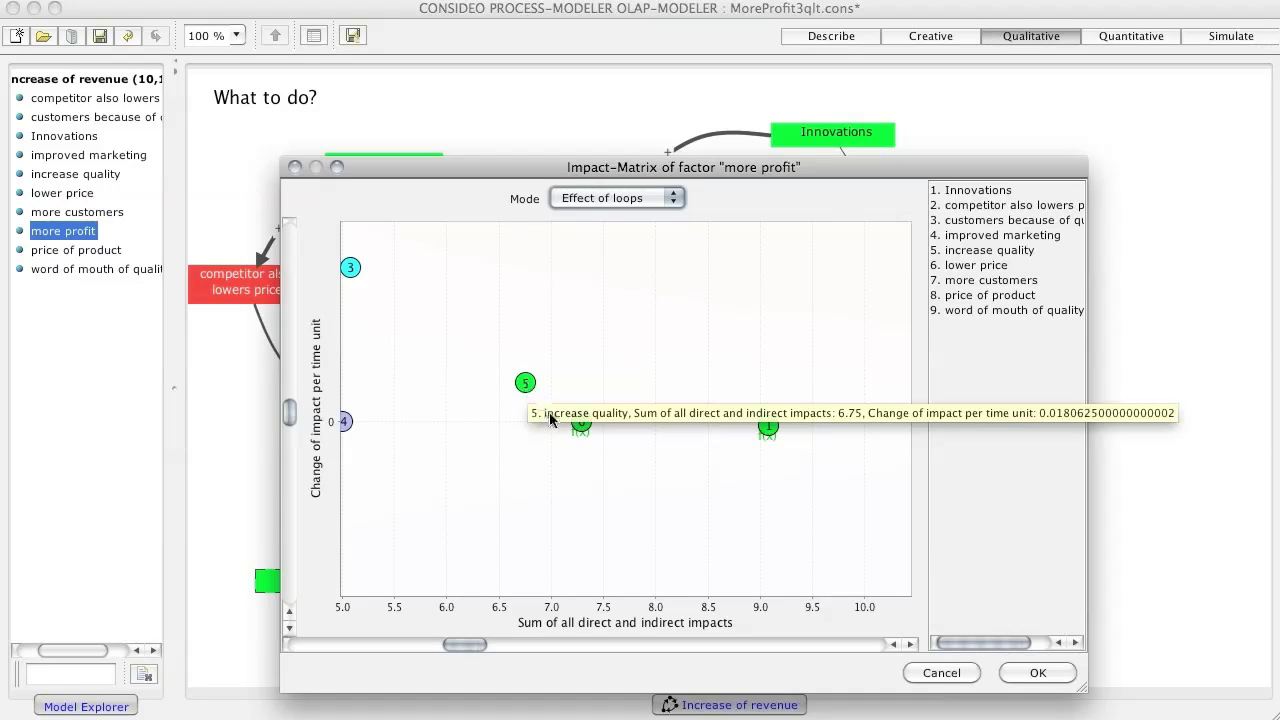
mouse_move(578, 428)
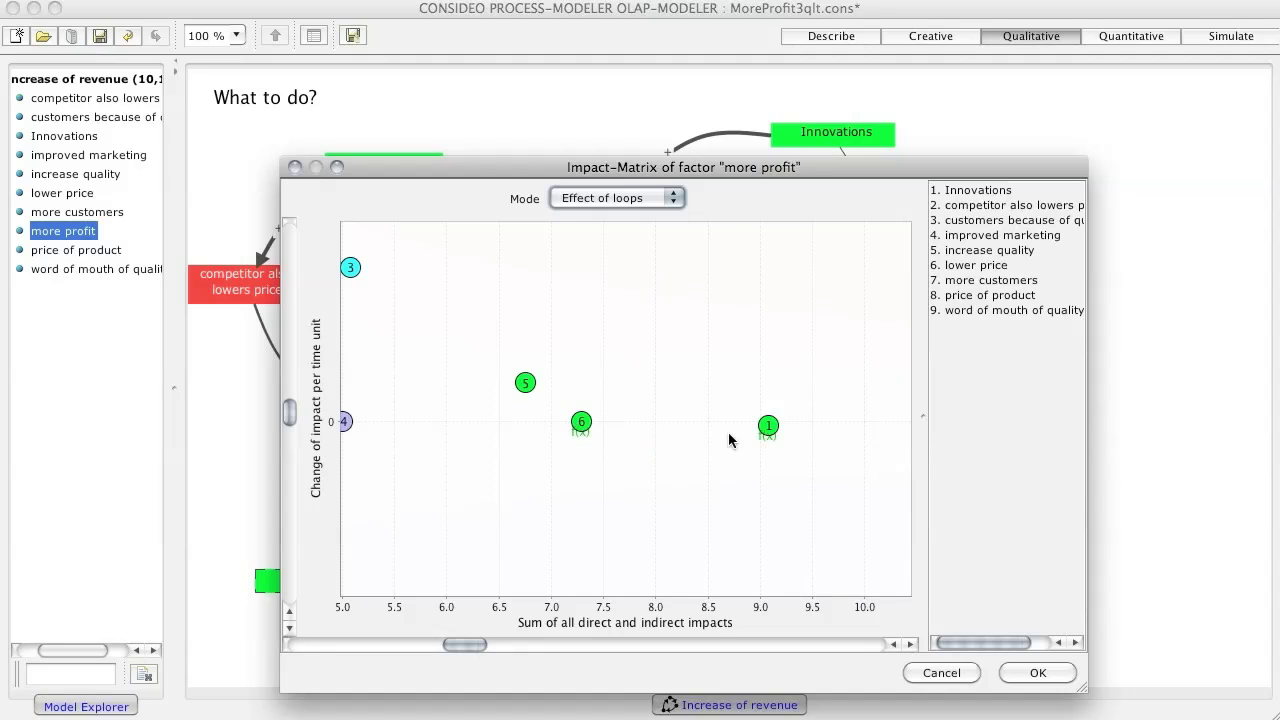
mouse_move(770, 433)
click(1036, 674)
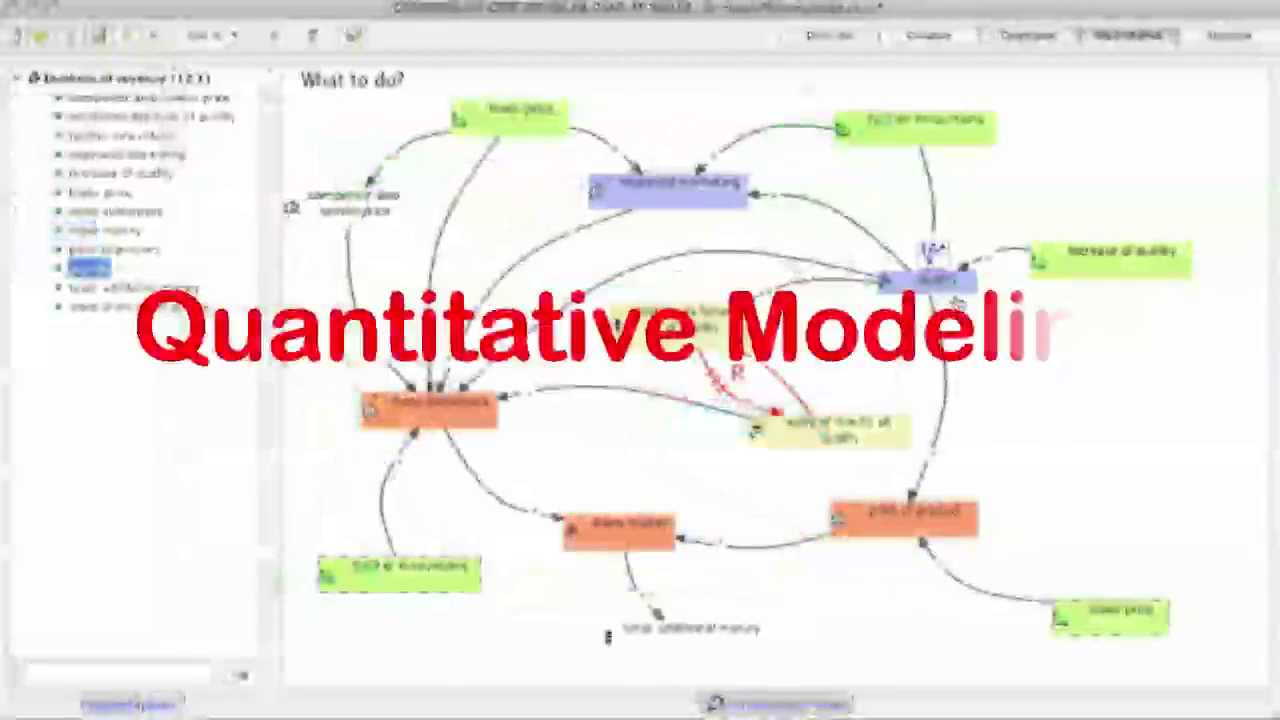
double_click(943, 289)
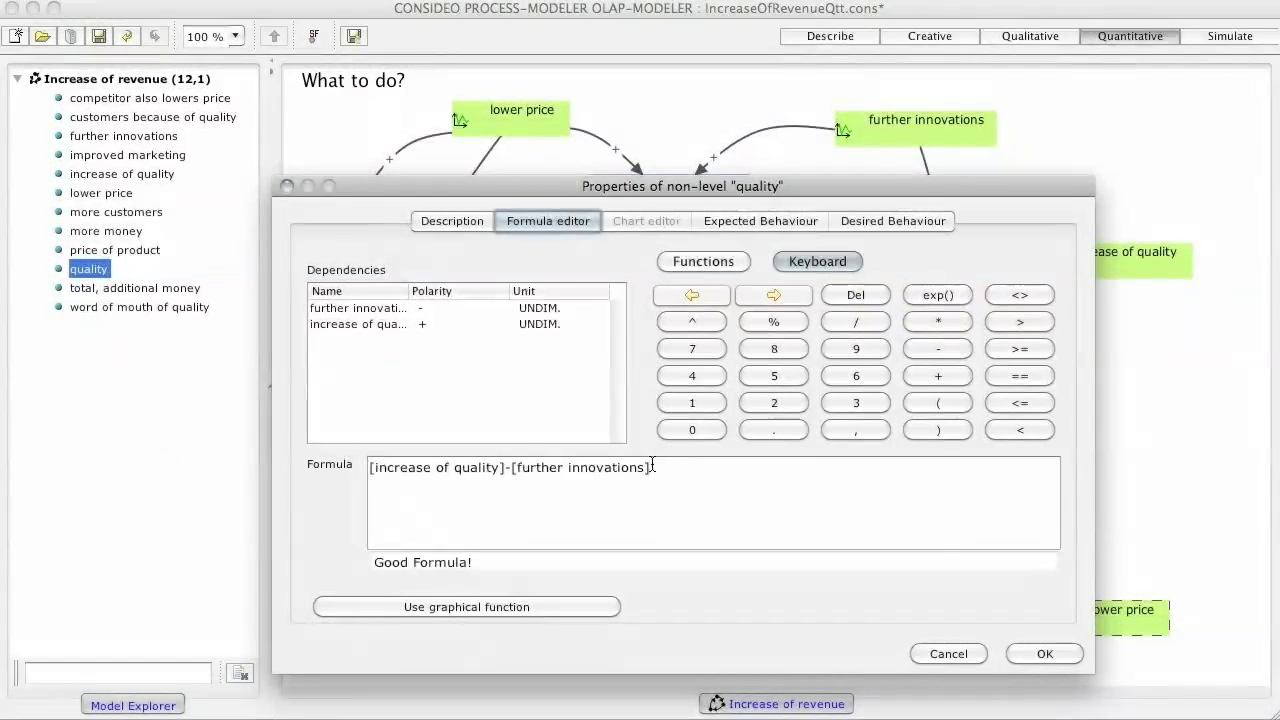
click(1040, 654)
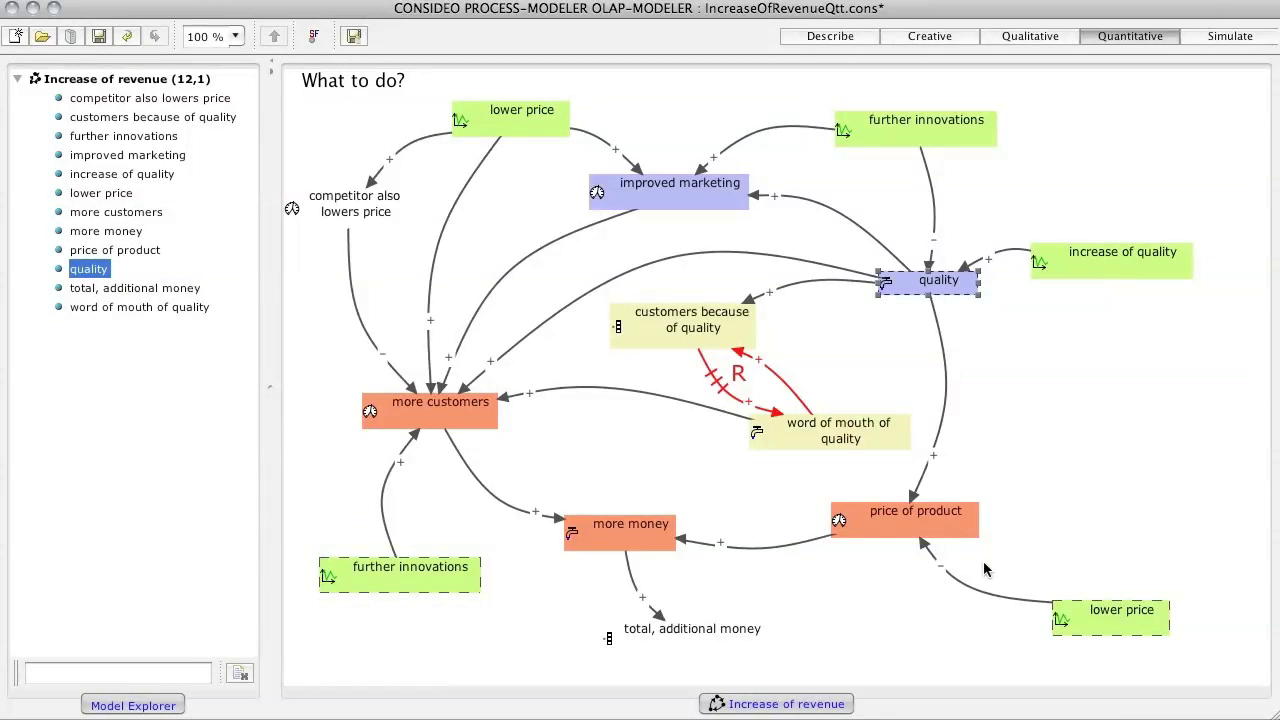
click(840, 440)
double_click(838, 438)
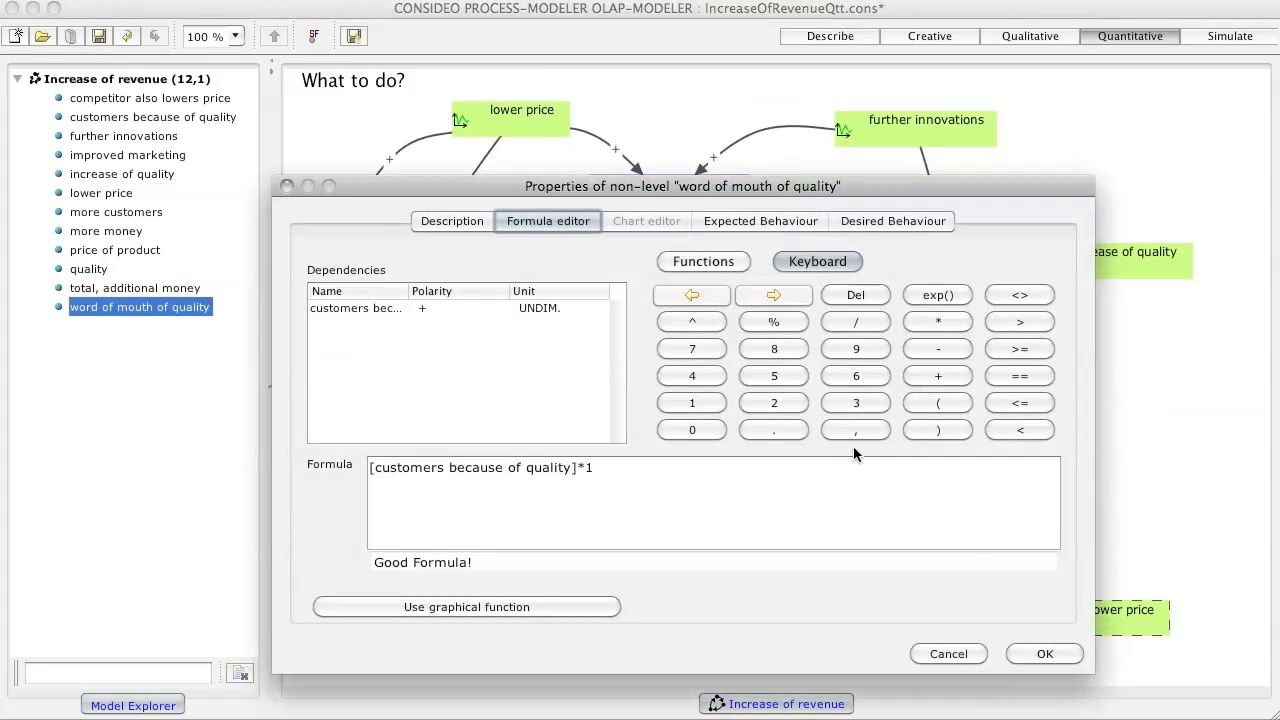
click(1043, 654)
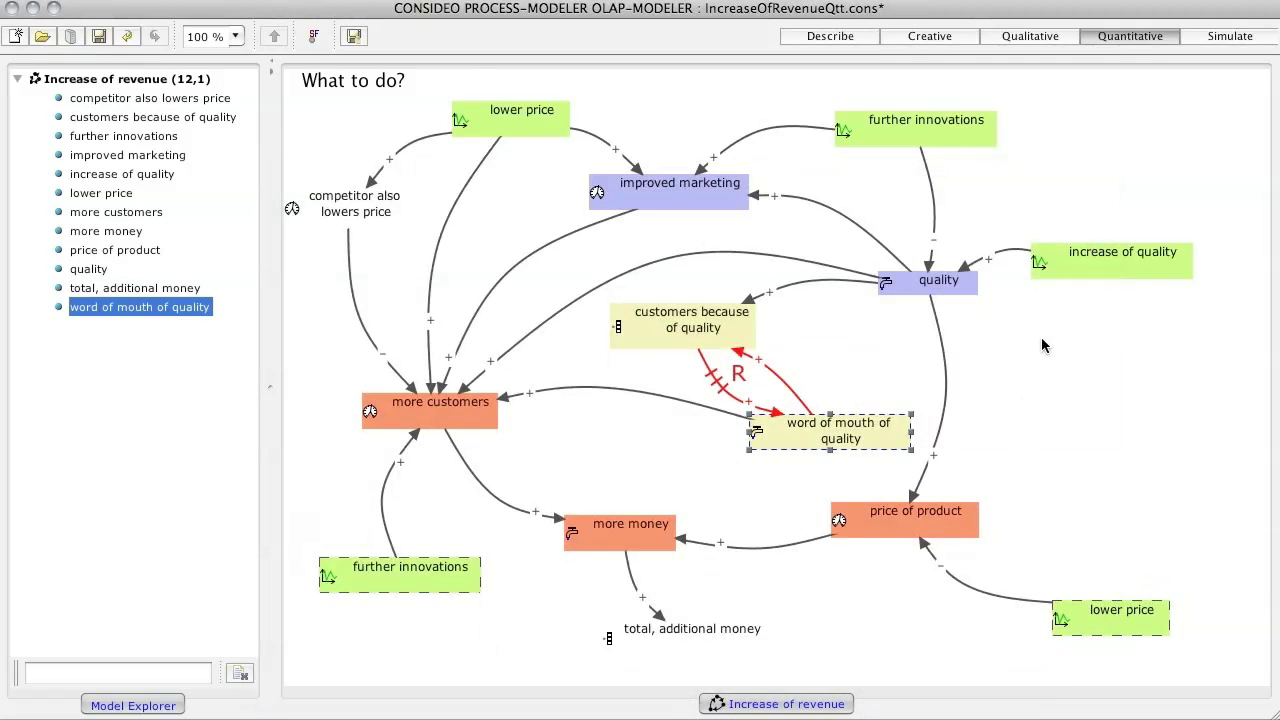
In the Scenarios on measures cockpit, lower the further innovations input curve to peak around 0.5
click(1210, 38)
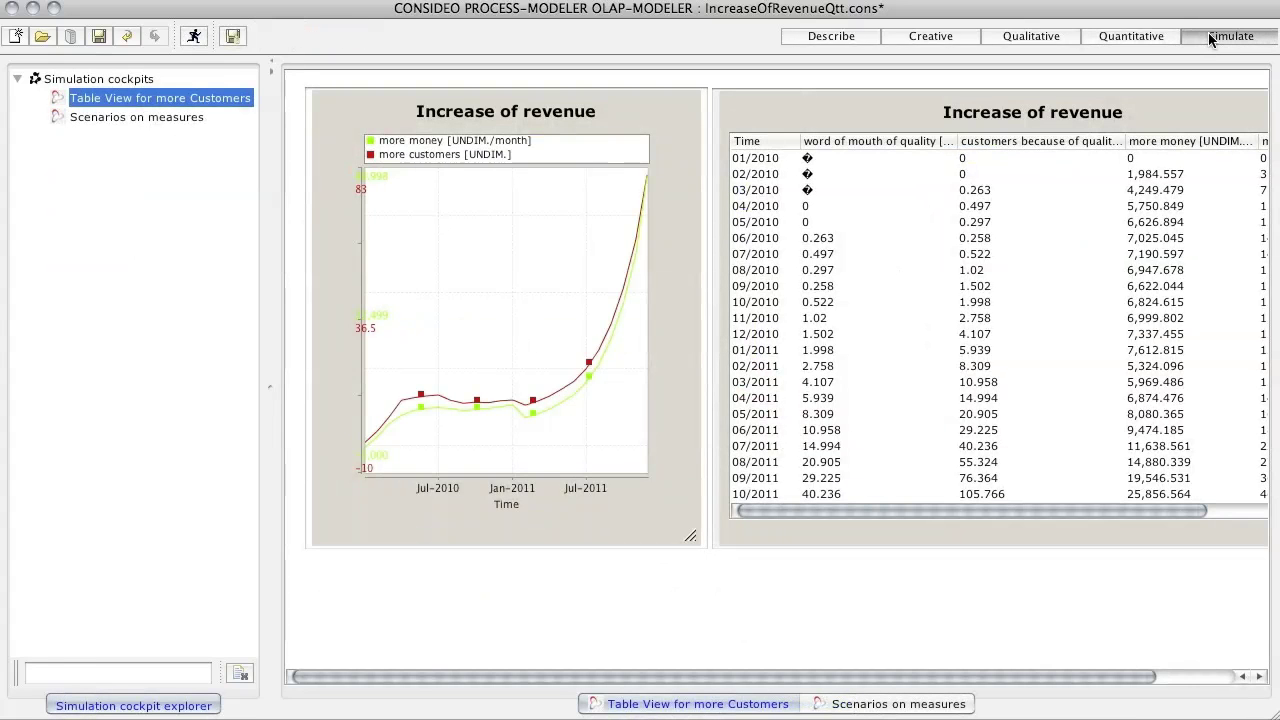
click(188, 119)
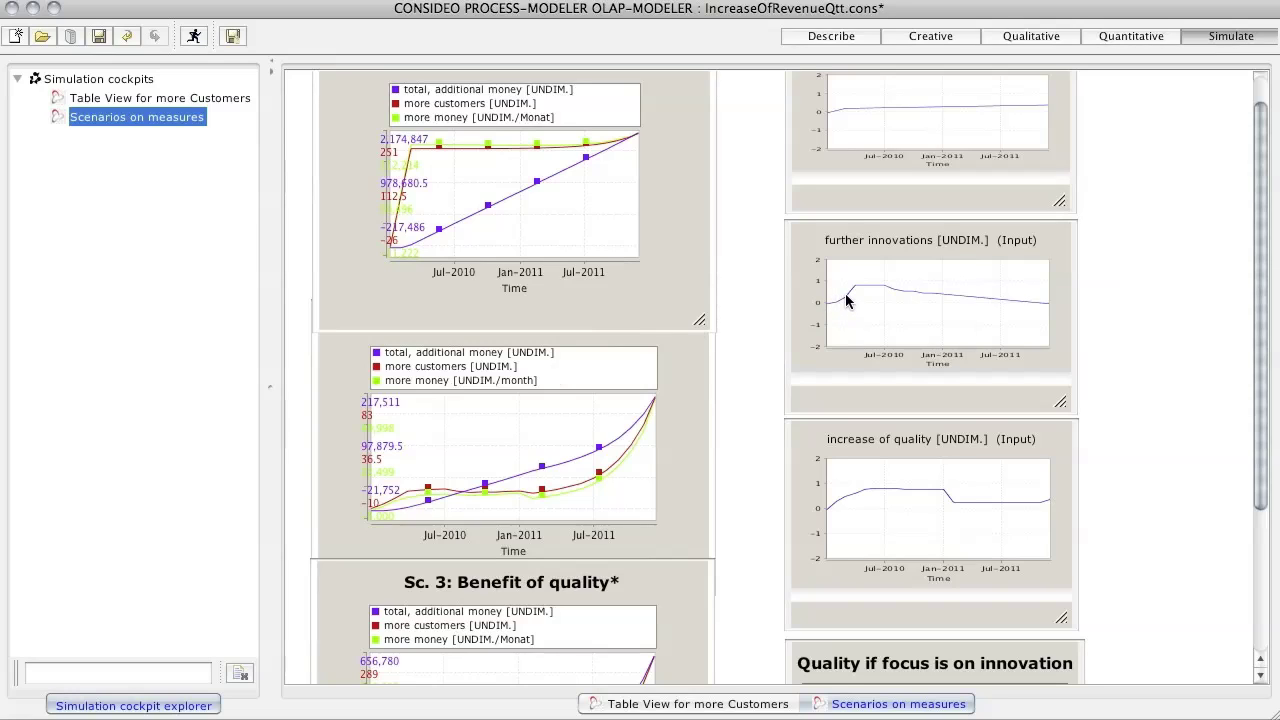
drag(881, 297, 897, 293)
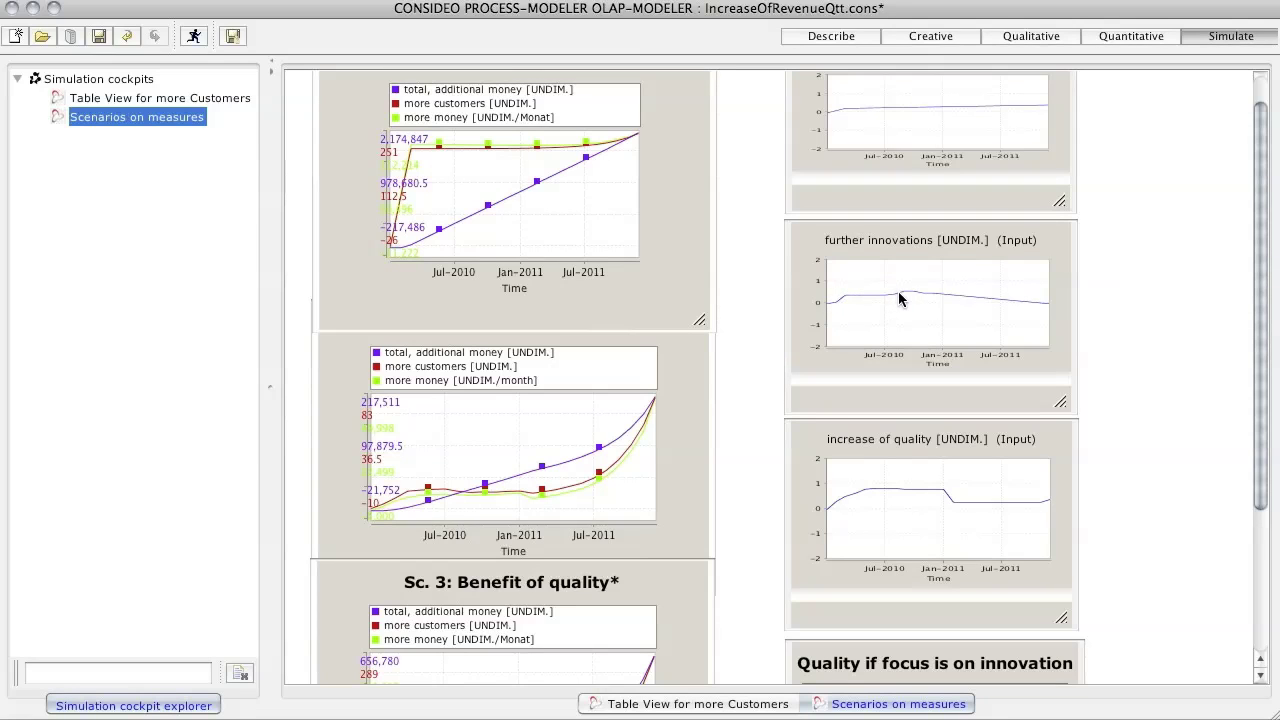